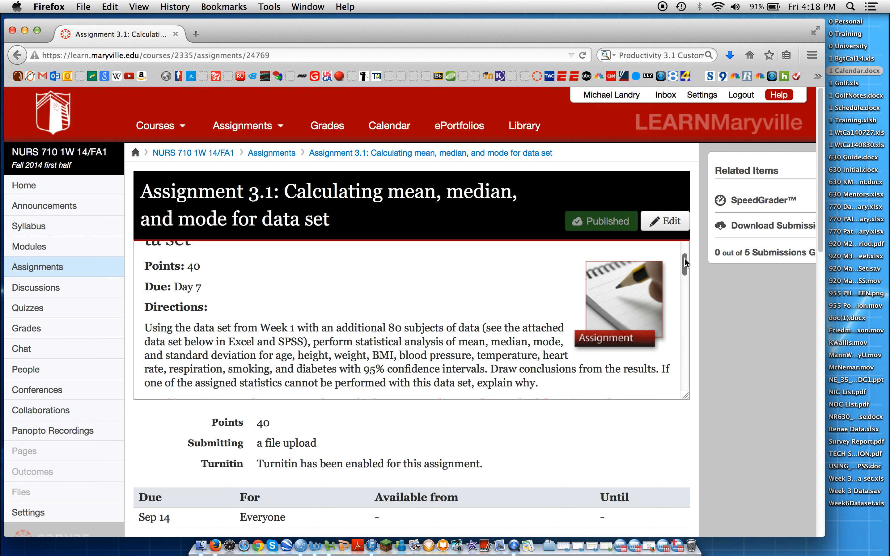
Switch to SPSS Statistics, open the Excel file Week 3 Data set.xls with variable names read from the first row, and enlarge its data window
{"action": "left_click_drag", "start_coordinate": [685, 258], "coordinate": [684, 312]}
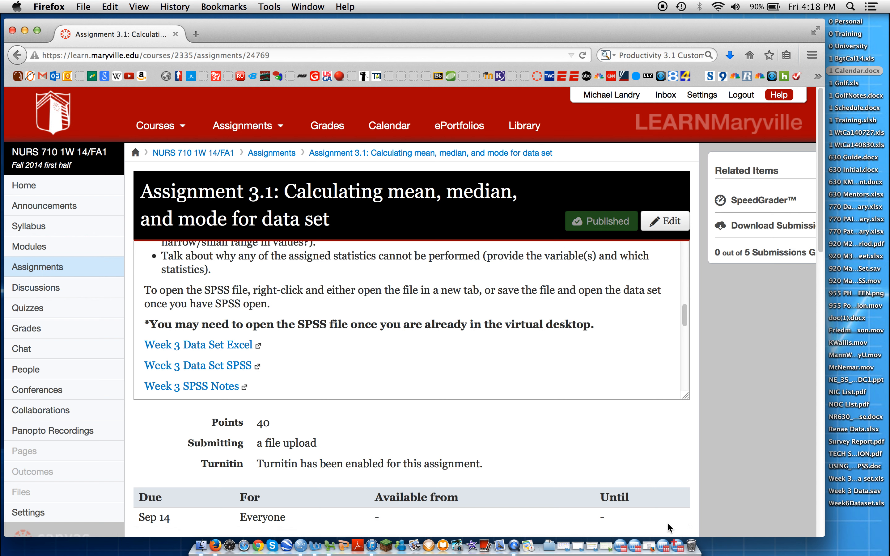
{"action": "left_click", "coordinate": [676, 548]}
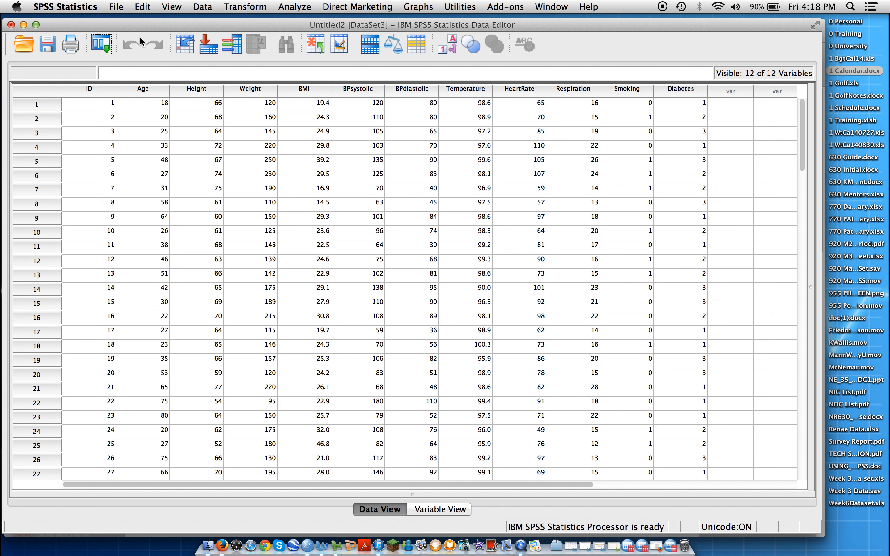
{"action": "left_click", "coordinate": [117, 8]}
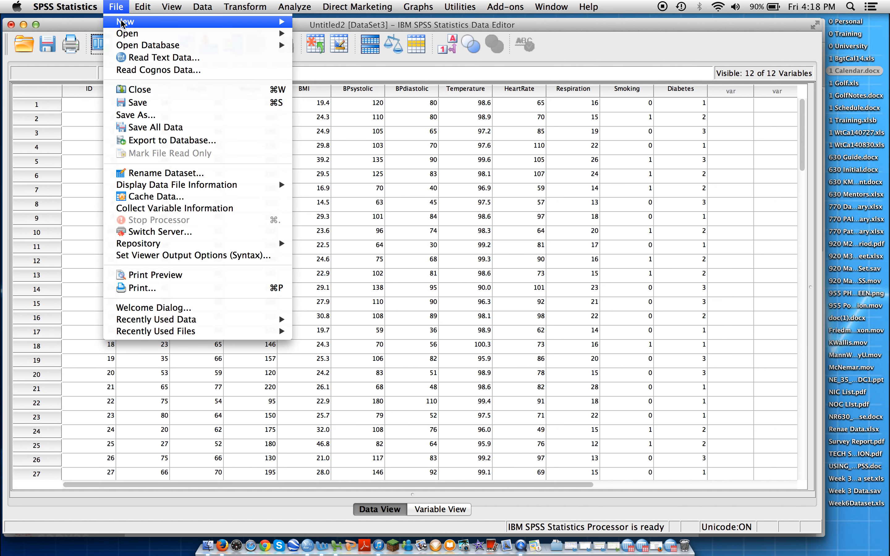
{"action": "mouse_move", "coordinate": [284, 34]}
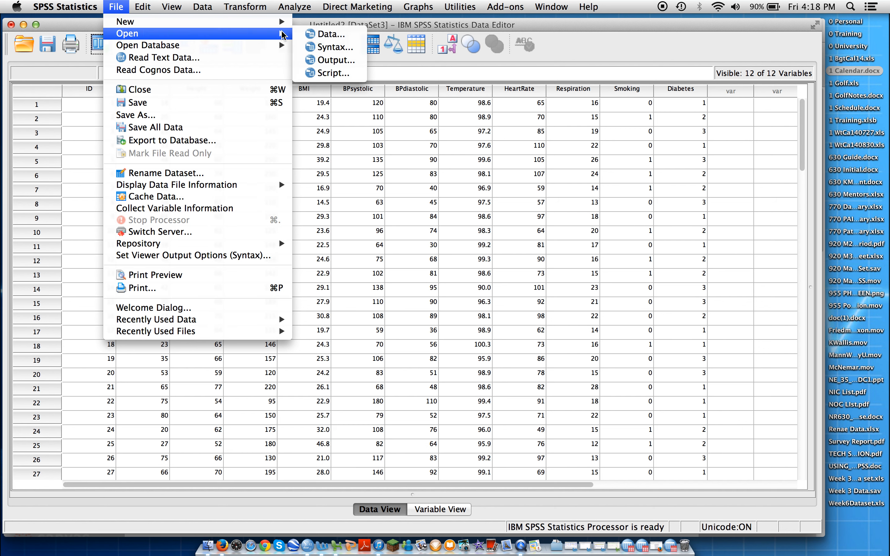
{"action": "left_click", "coordinate": [324, 34]}
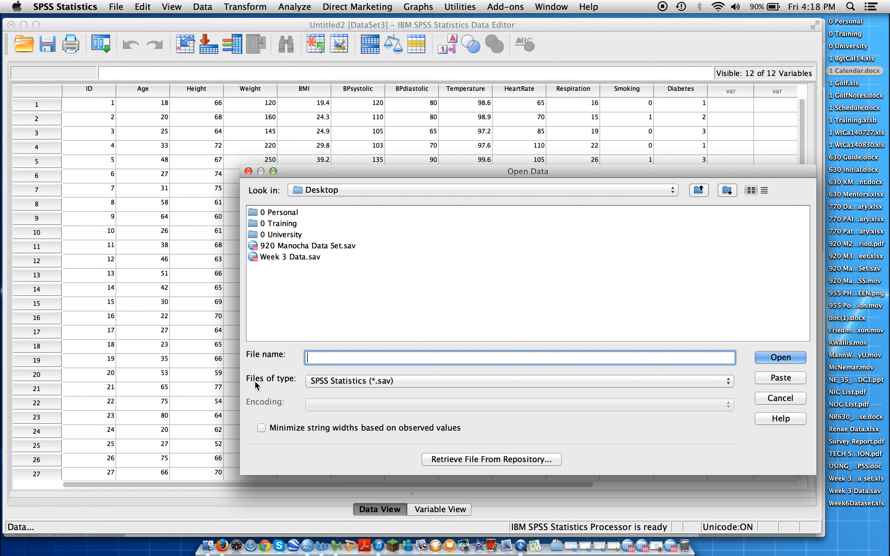
{"action": "left_click", "coordinate": [728, 384]}
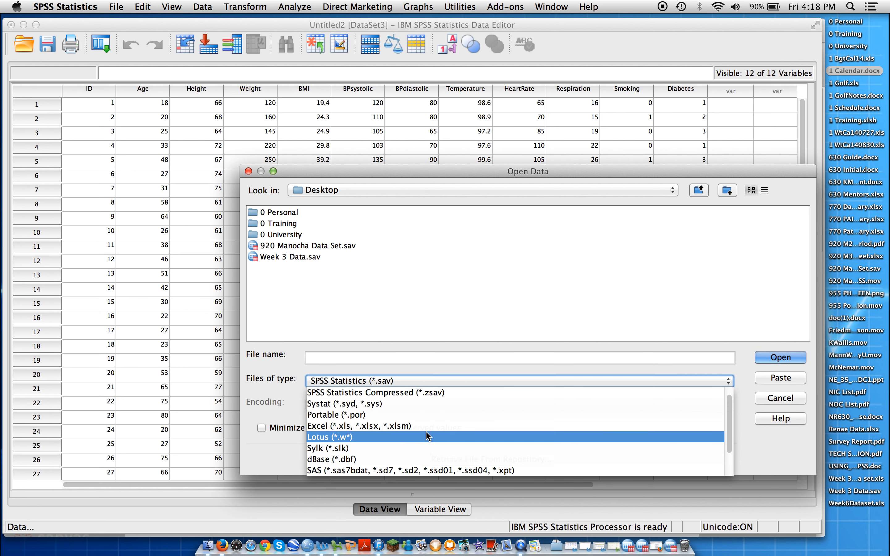
{"action": "left_click", "coordinate": [377, 428]}
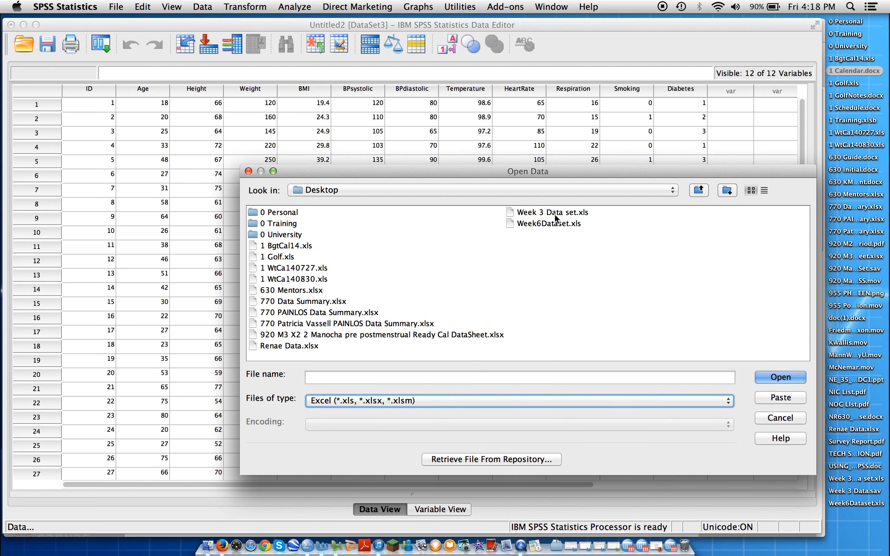
{"action": "double_click", "coordinate": [556, 221]}
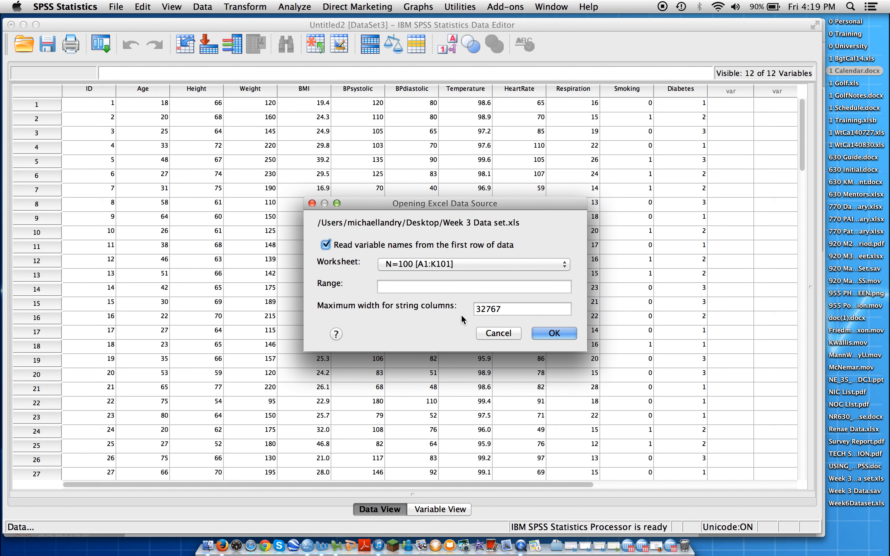
{"action": "left_click", "coordinate": [560, 333]}
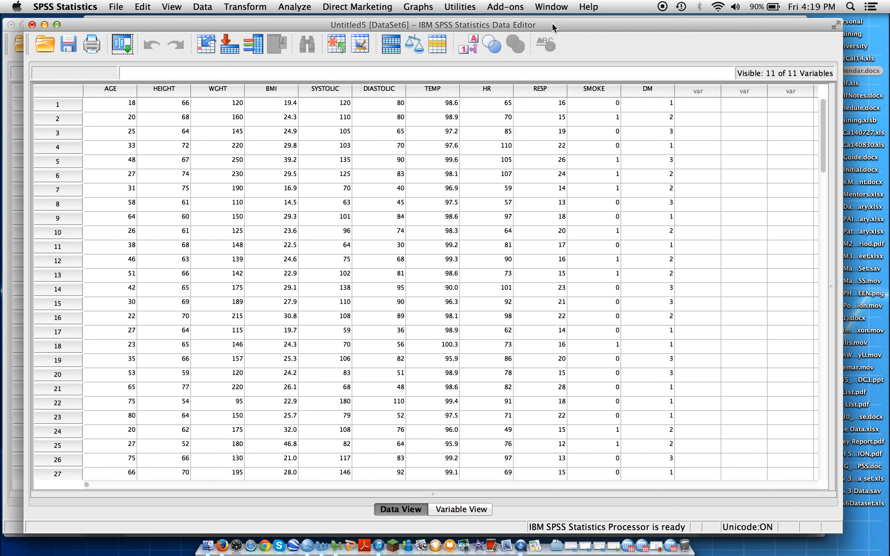
{"action": "left_click_drag", "start_coordinate": [553, 28], "coordinate": [534, 26]}
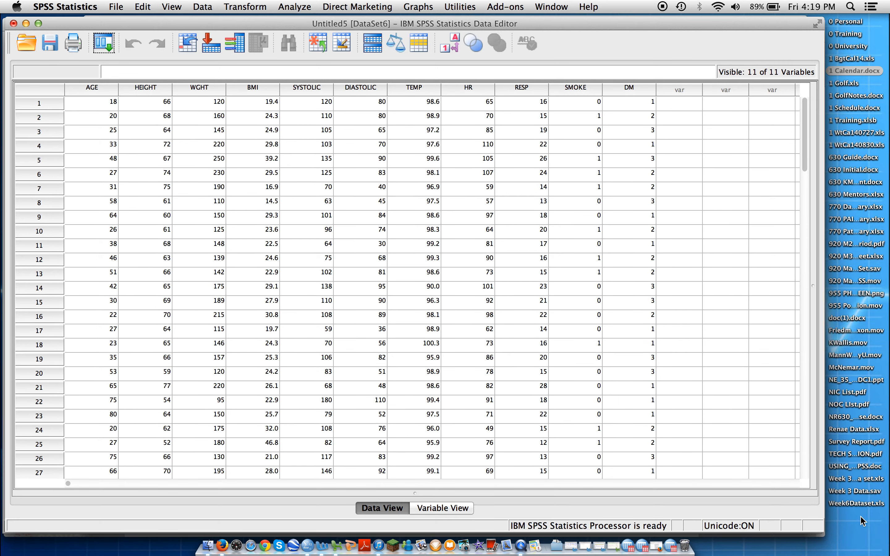
{"action": "left_click_drag", "start_coordinate": [836, 534], "coordinate": [883, 543]}
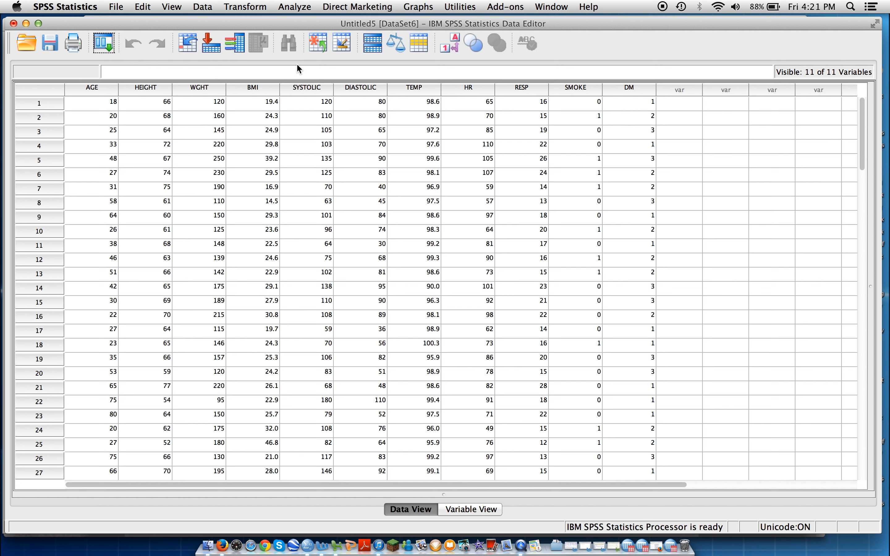
Set up a Frequencies analysis that includes all the variables from AGE through DM
{"action": "left_click", "coordinate": [300, 11]}
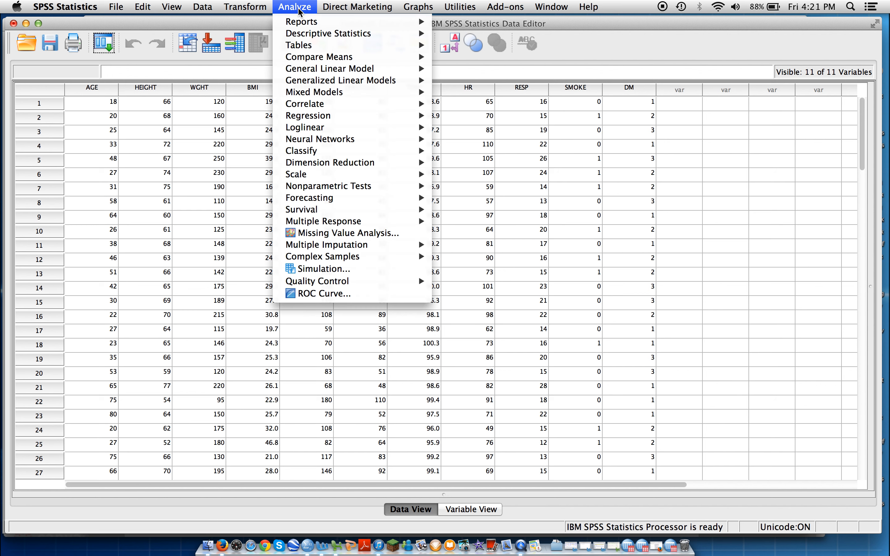
{"action": "mouse_move", "coordinate": [302, 35]}
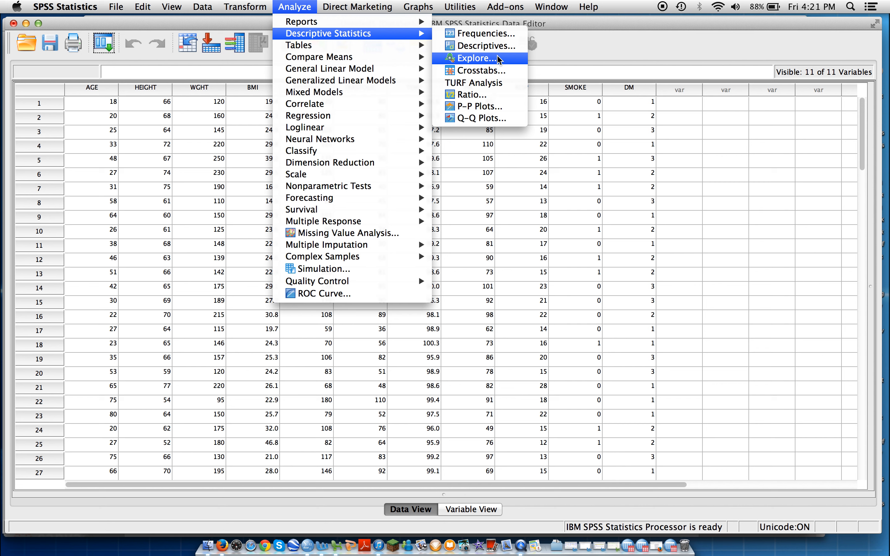
{"action": "left_click", "coordinate": [498, 35]}
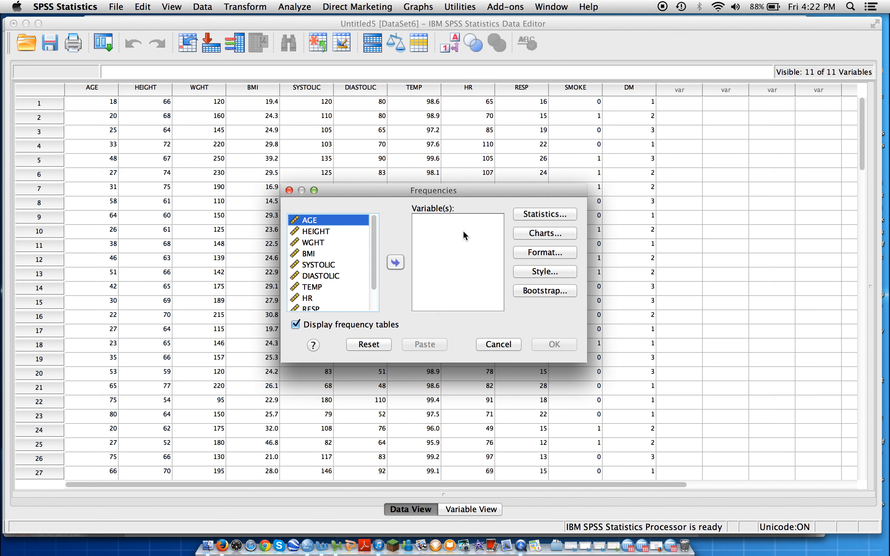
{"action": "left_click", "coordinate": [395, 263]}
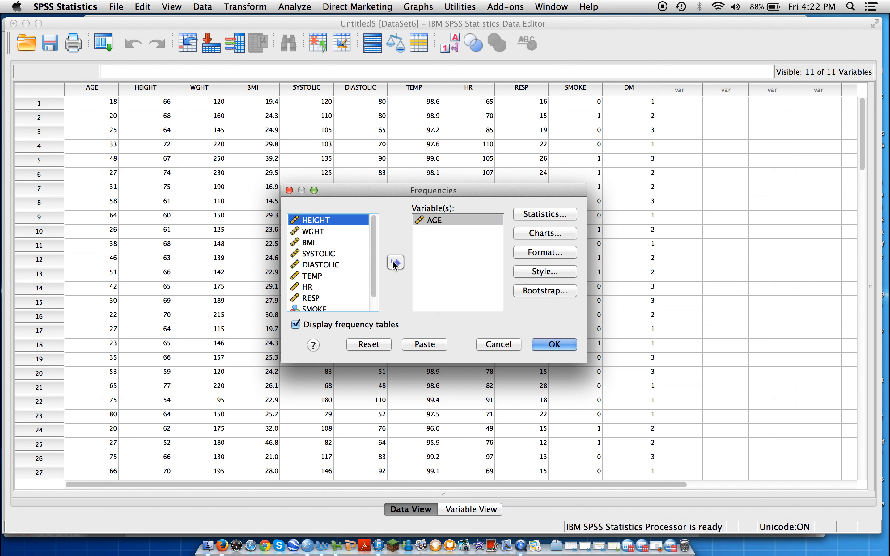
{"action": "left_click", "coordinate": [395, 262]}
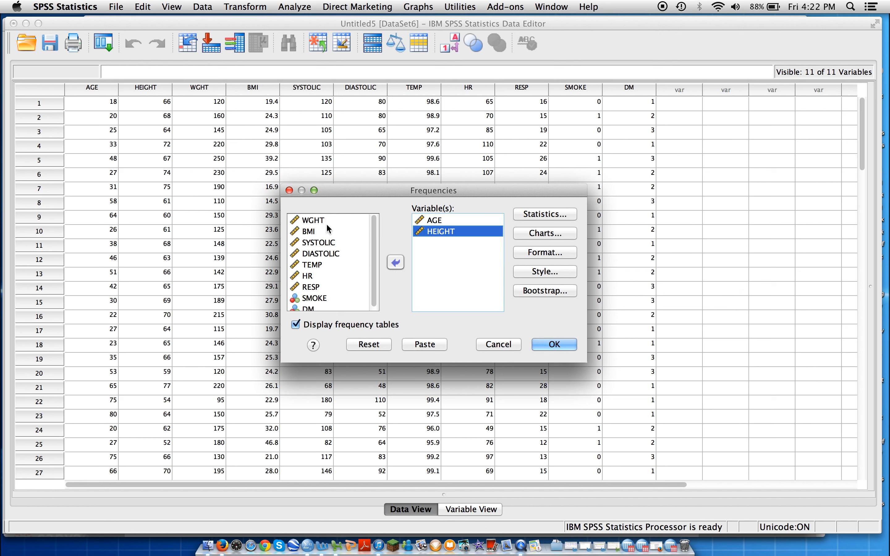
{"action": "left_click", "coordinate": [309, 221]}
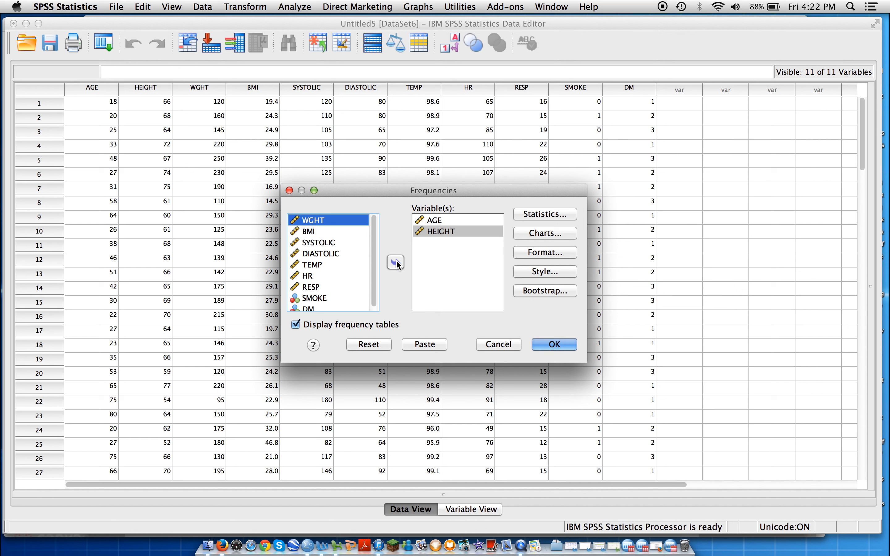
{"action": "left_click", "coordinate": [396, 263]}
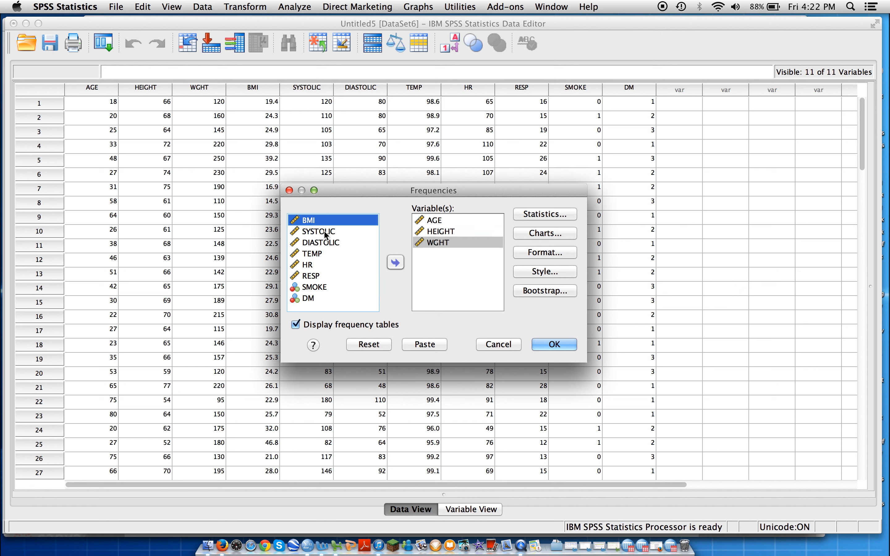
{"action": "left_click", "coordinate": [396, 262]}
{"action": "left_click", "coordinate": [333, 220]}
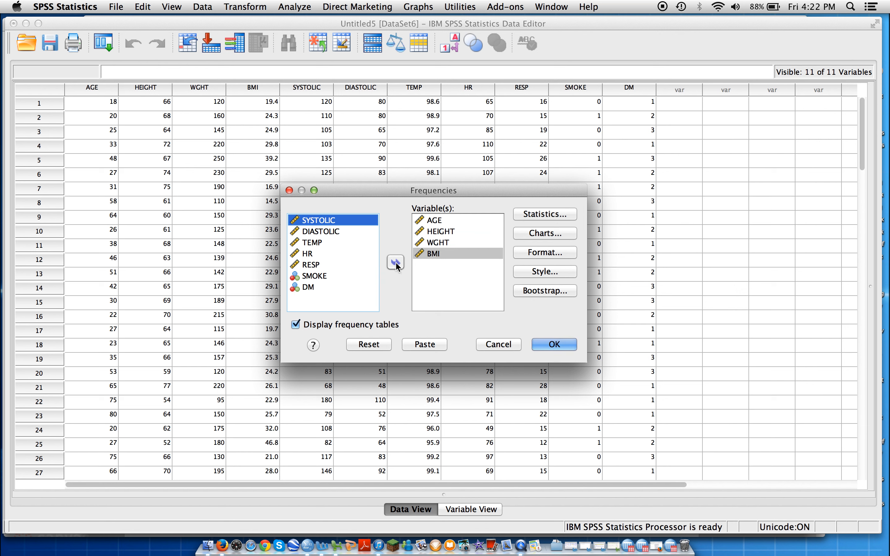
{"action": "left_click", "coordinate": [397, 263]}
{"action": "left_click", "coordinate": [324, 221]}
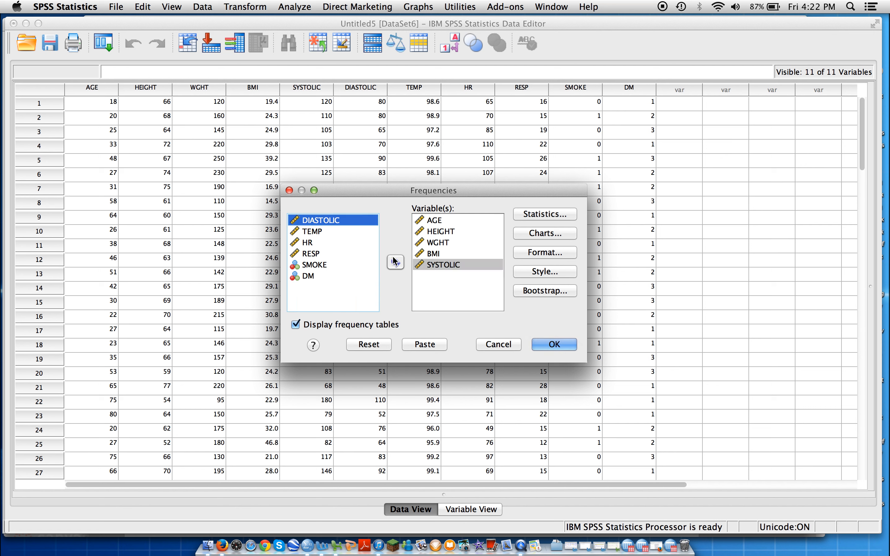
{"action": "left_click", "coordinate": [395, 263]}
{"action": "left_click", "coordinate": [314, 221]}
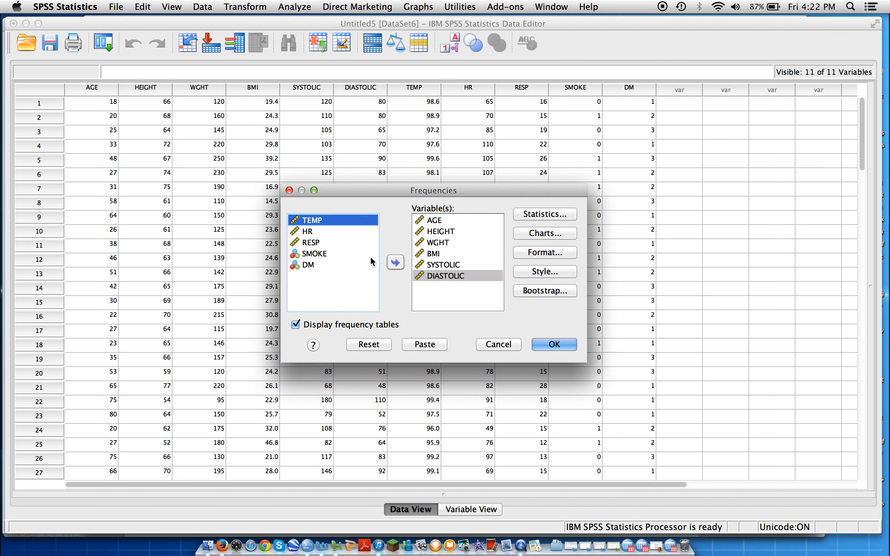
{"action": "left_click", "coordinate": [395, 263]}
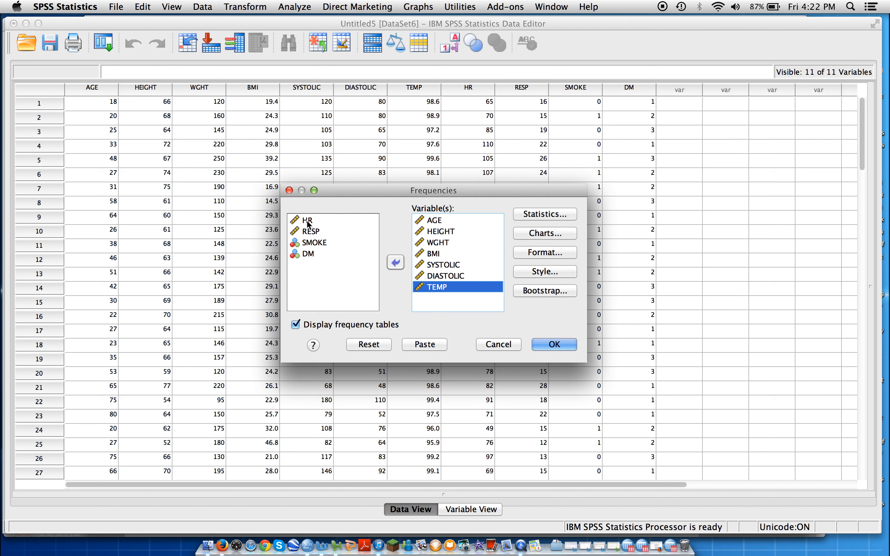
{"action": "left_click", "coordinate": [308, 221]}
{"action": "left_click", "coordinate": [395, 264]}
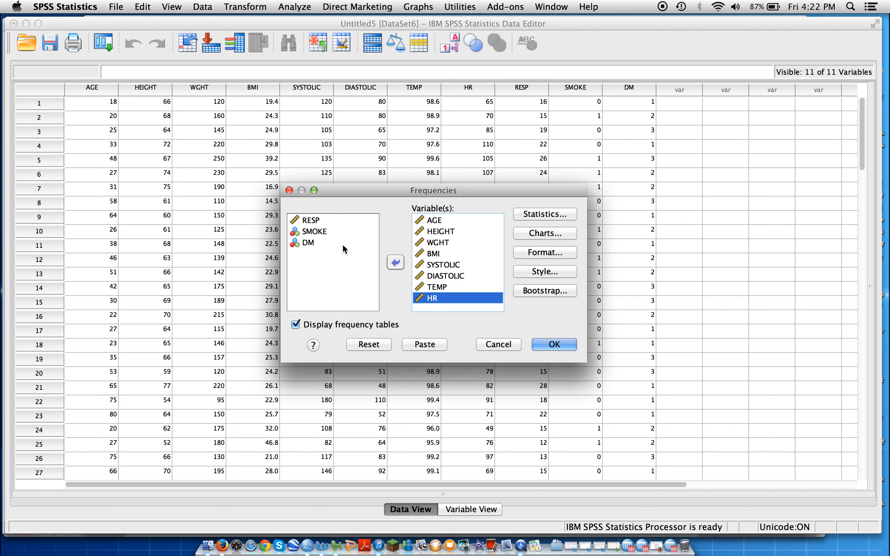
{"action": "left_click", "coordinate": [314, 221]}
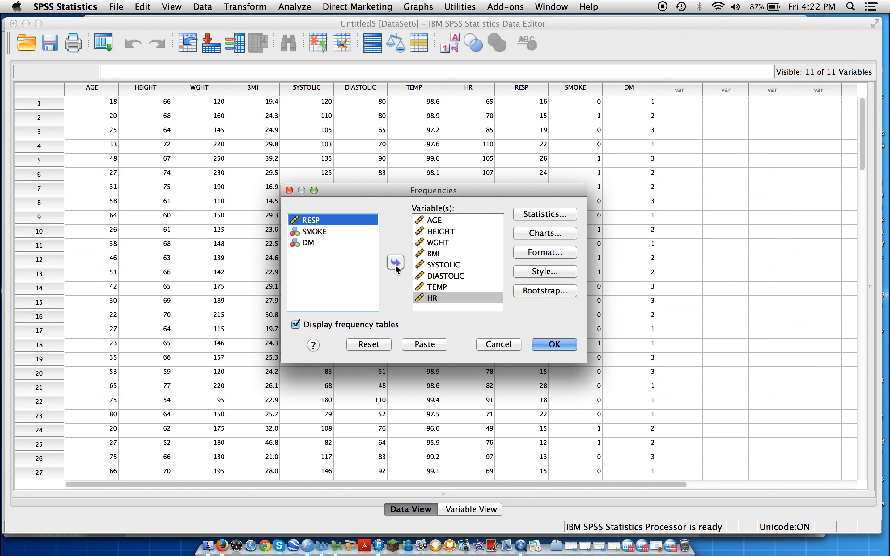
{"action": "left_click", "coordinate": [395, 264]}
{"action": "left_click", "coordinate": [316, 220]}
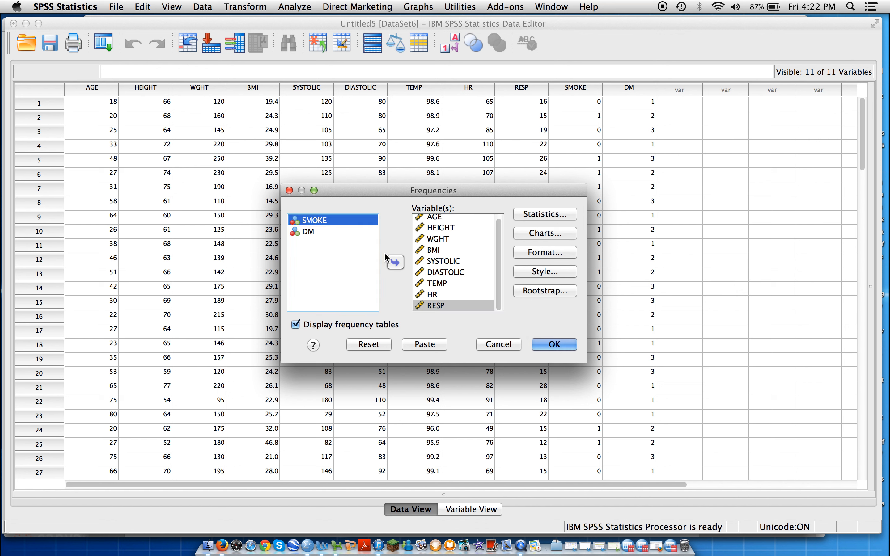
{"action": "left_click", "coordinate": [395, 263]}
{"action": "left_click", "coordinate": [308, 221]}
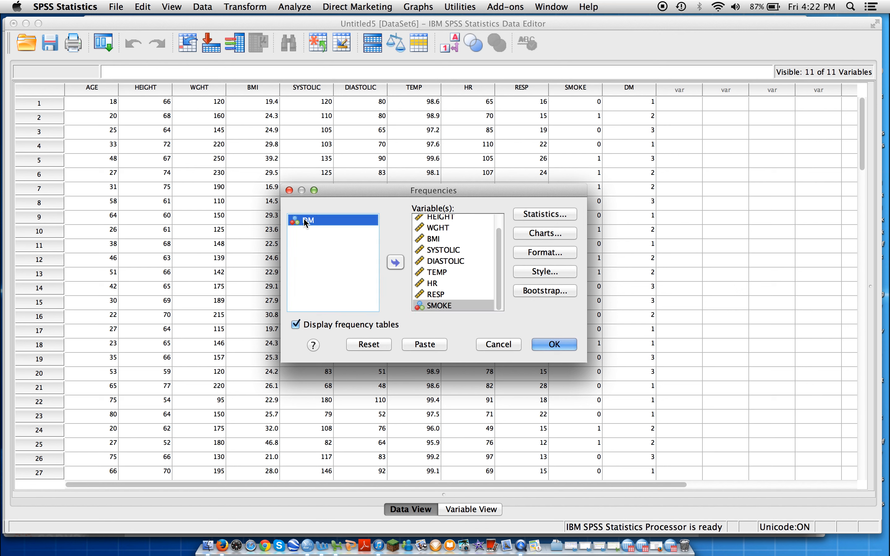
{"action": "left_click", "coordinate": [395, 263]}
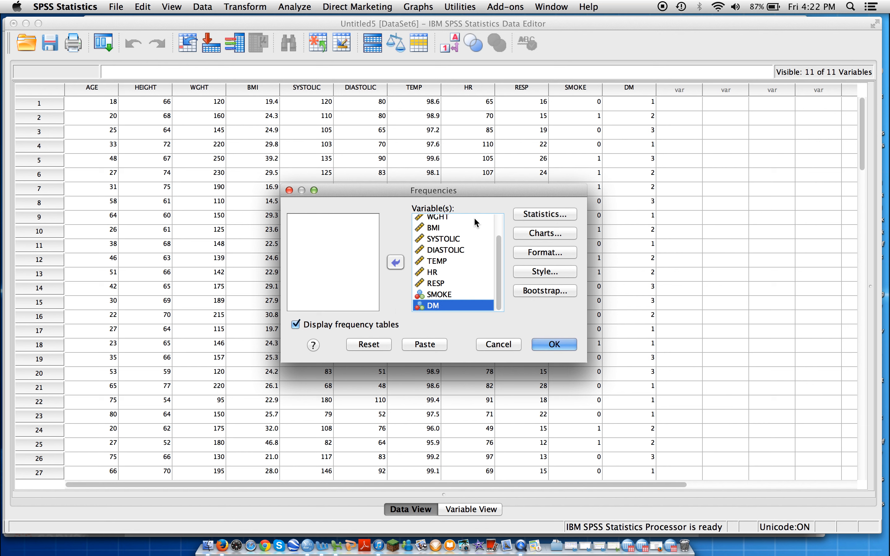
Request the mean, median, mode, standard deviation, range, skewness and kurtosis for the Frequencies analysis
{"action": "left_click", "coordinate": [552, 215]}
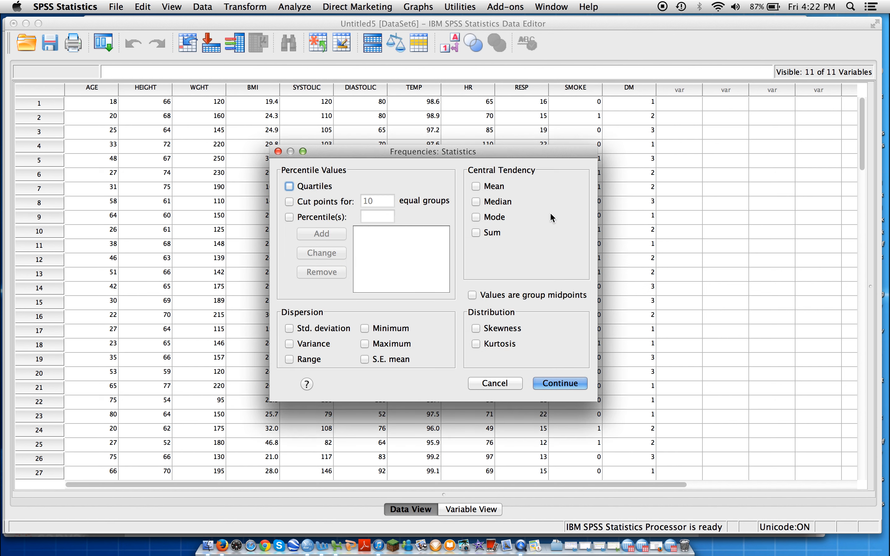
{"action": "left_click", "coordinate": [476, 186]}
{"action": "left_click", "coordinate": [476, 201]}
{"action": "left_click", "coordinate": [476, 217]}
{"action": "left_click", "coordinate": [288, 328]}
{"action": "left_click", "coordinate": [288, 359]}
{"action": "left_click", "coordinate": [476, 328]}
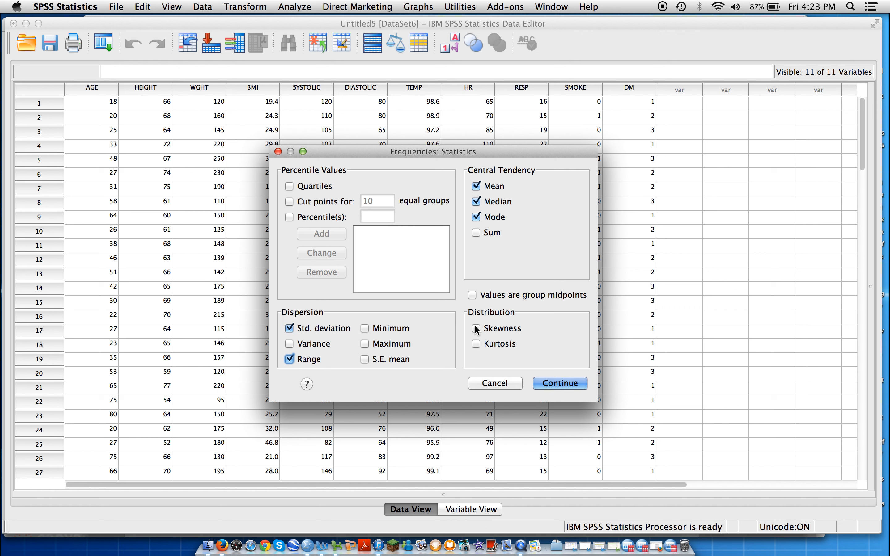
{"action": "left_click", "coordinate": [476, 344]}
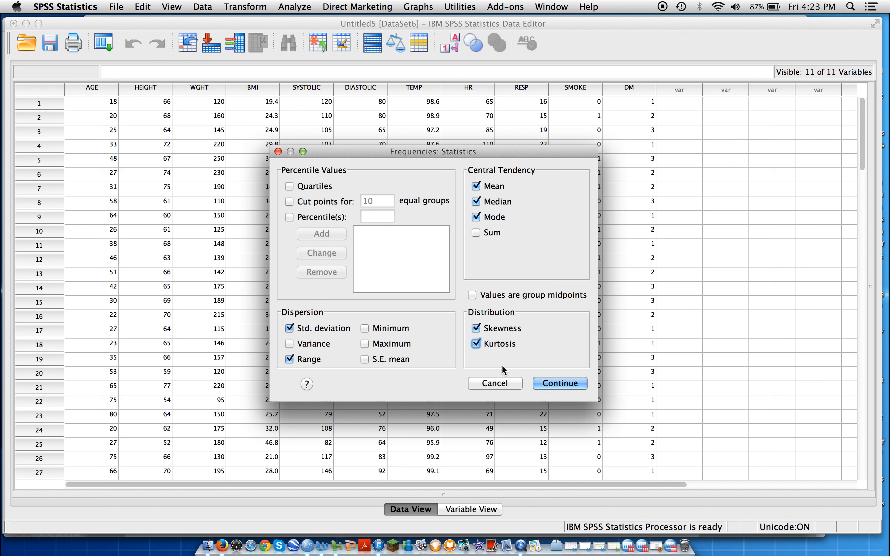
{"action": "left_click", "coordinate": [562, 382]}
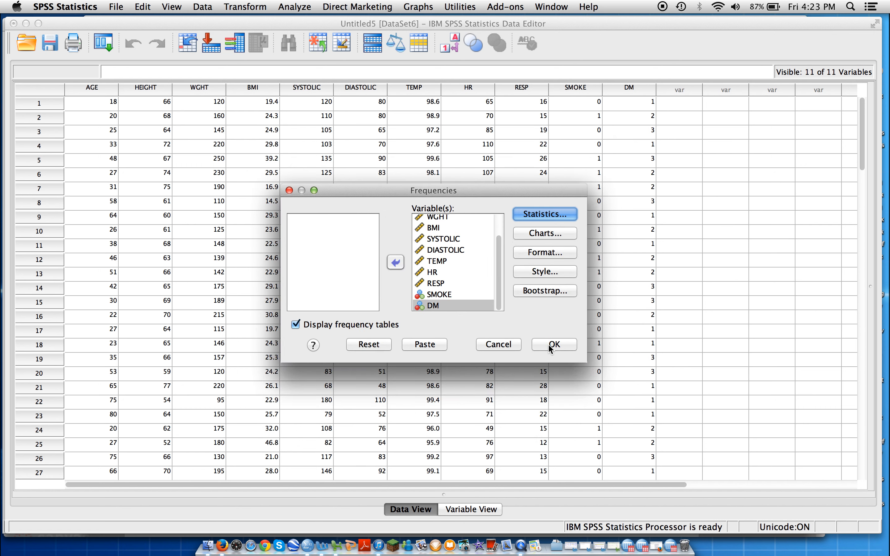
Run the Frequencies analysis without charts, view the Statistics table in the output, and minimize the output window
{"action": "left_click", "coordinate": [544, 234]}
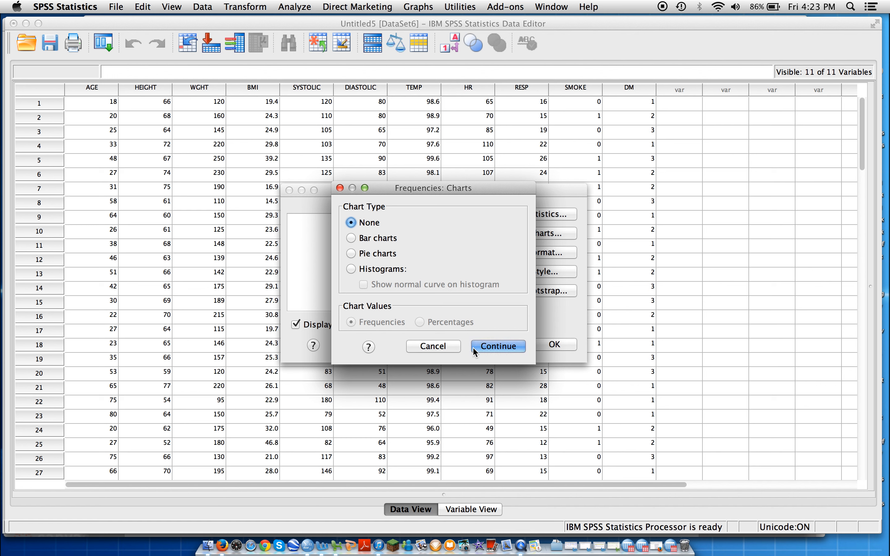
{"action": "left_click", "coordinate": [433, 348]}
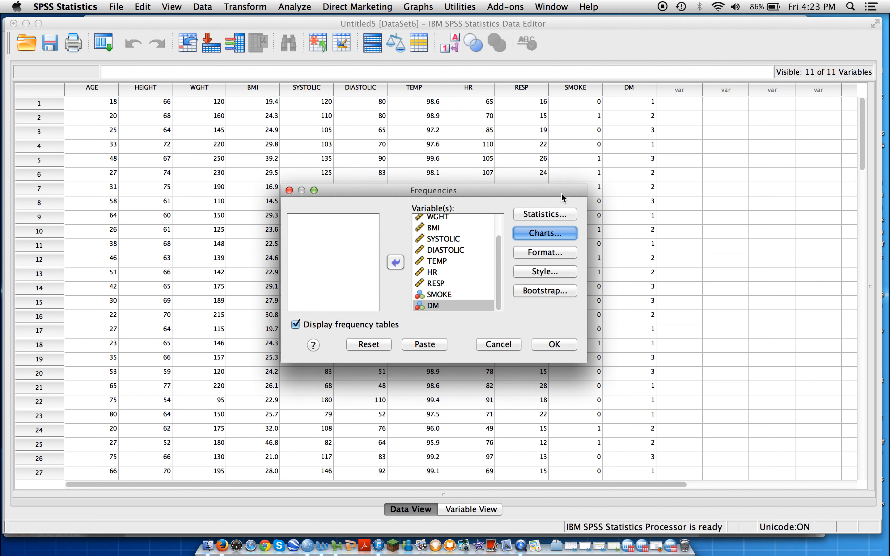
{"action": "left_click", "coordinate": [559, 344]}
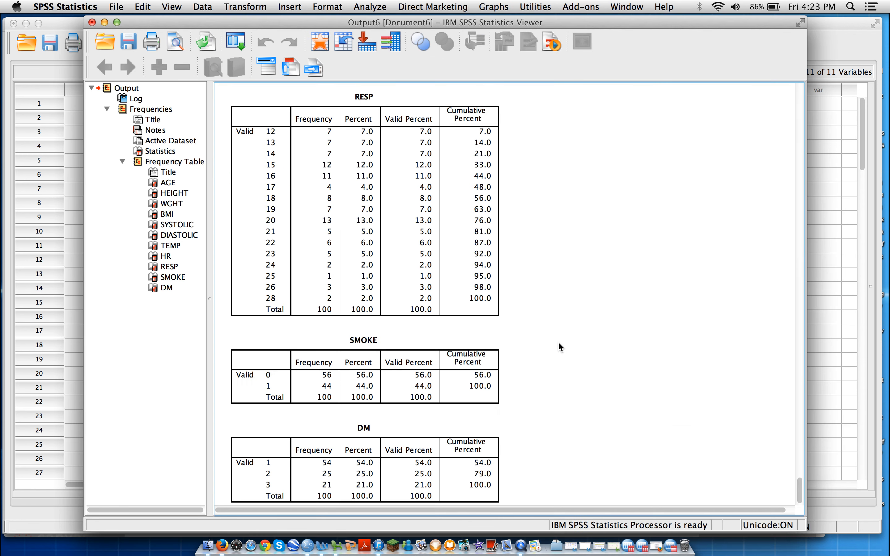
{"action": "left_click", "coordinate": [426, 167]}
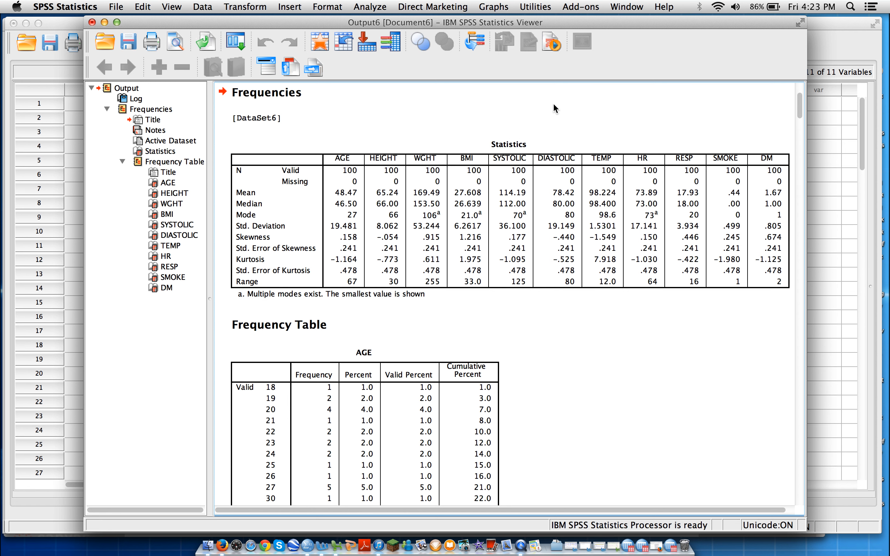
{"action": "left_click", "coordinate": [105, 23]}
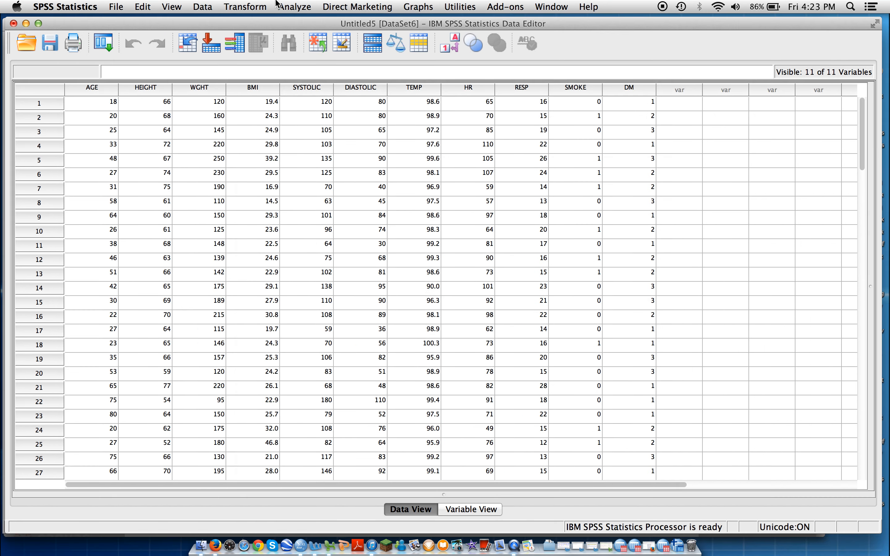
{"action": "left_click", "coordinate": [296, 8]}
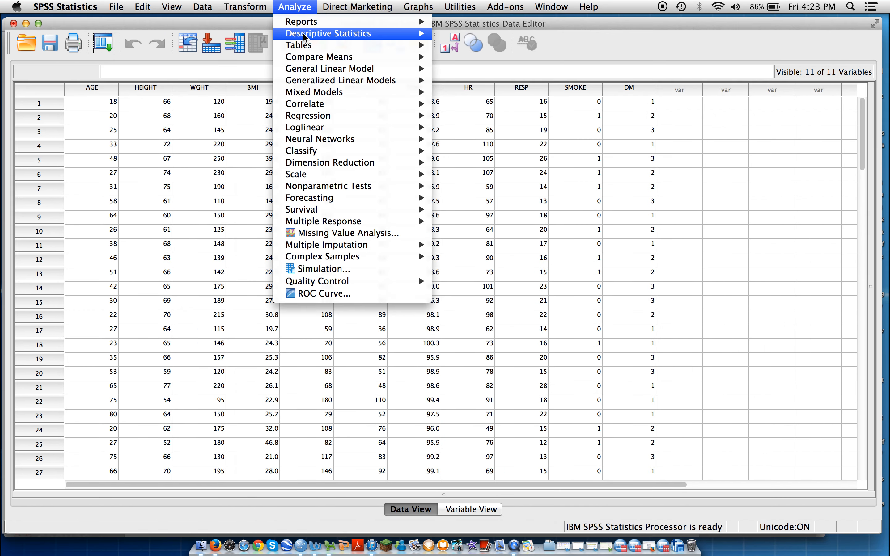
{"action": "mouse_move", "coordinate": [323, 33]}
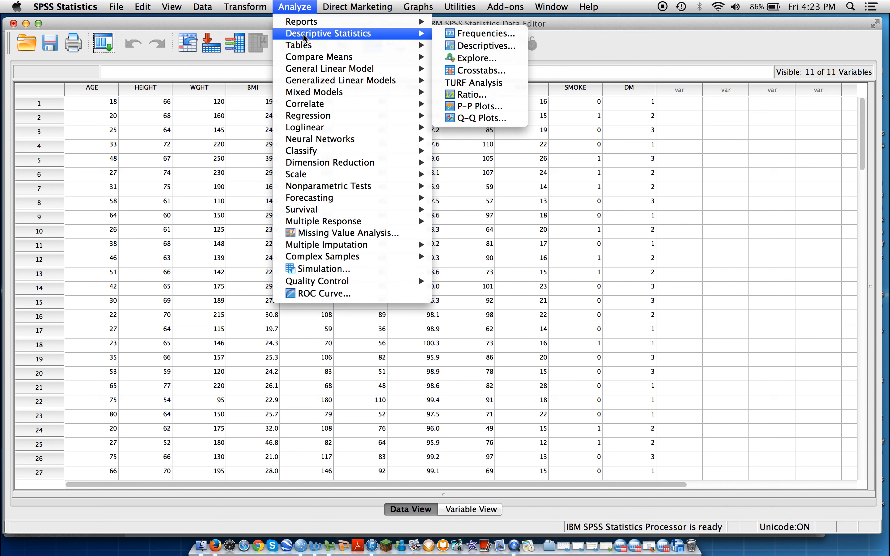
{"action": "left_click", "coordinate": [479, 47]}
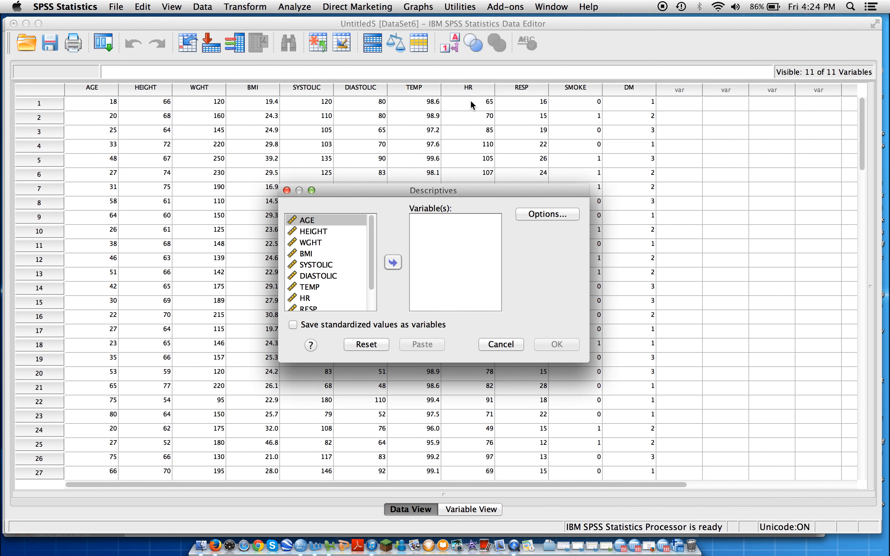
{"action": "left_click", "coordinate": [392, 263]}
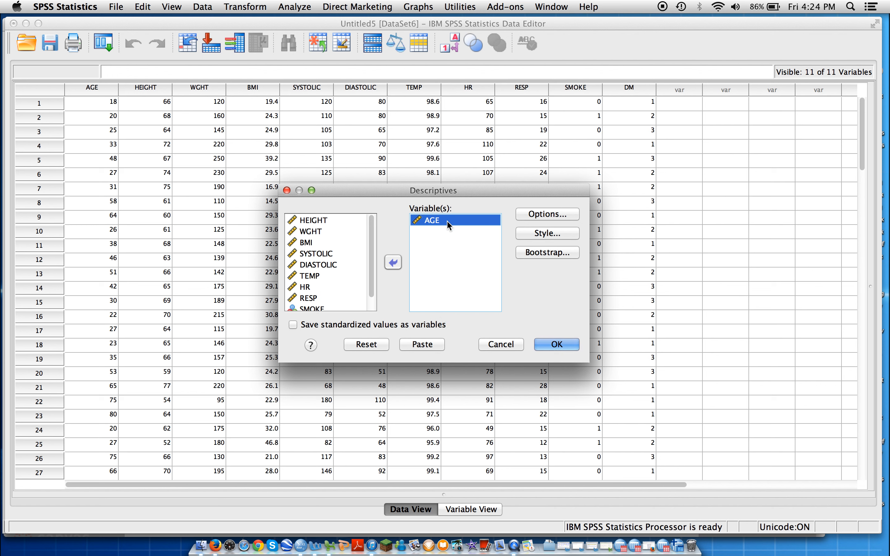
{"action": "left_click", "coordinate": [554, 215]}
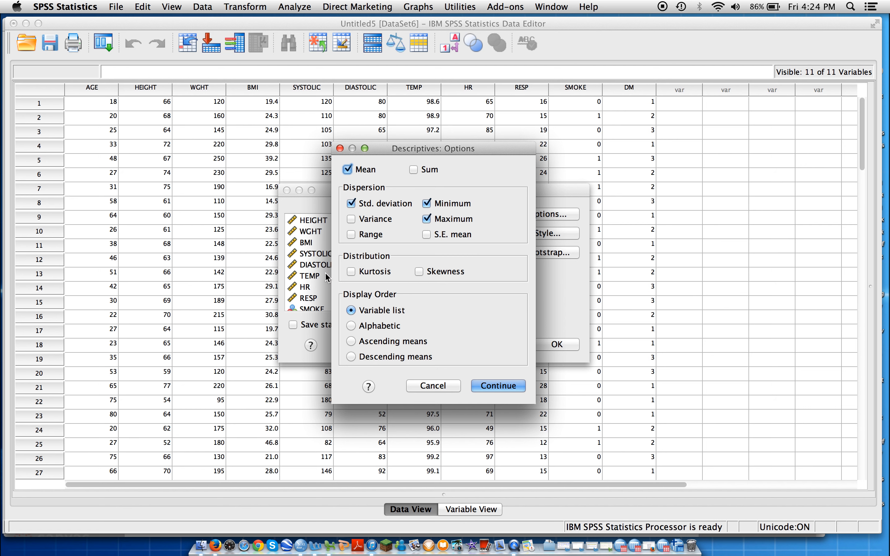
{"action": "left_click", "coordinate": [433, 386]}
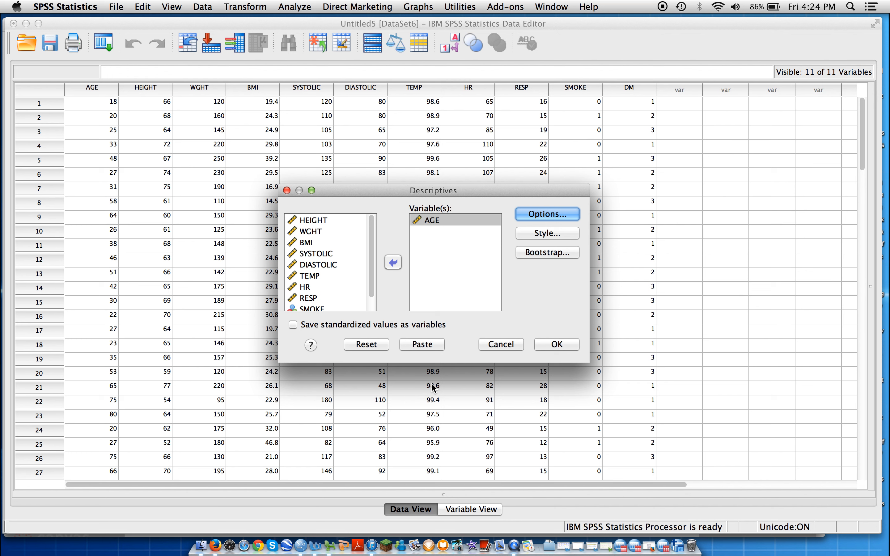
{"action": "left_click", "coordinate": [286, 190]}
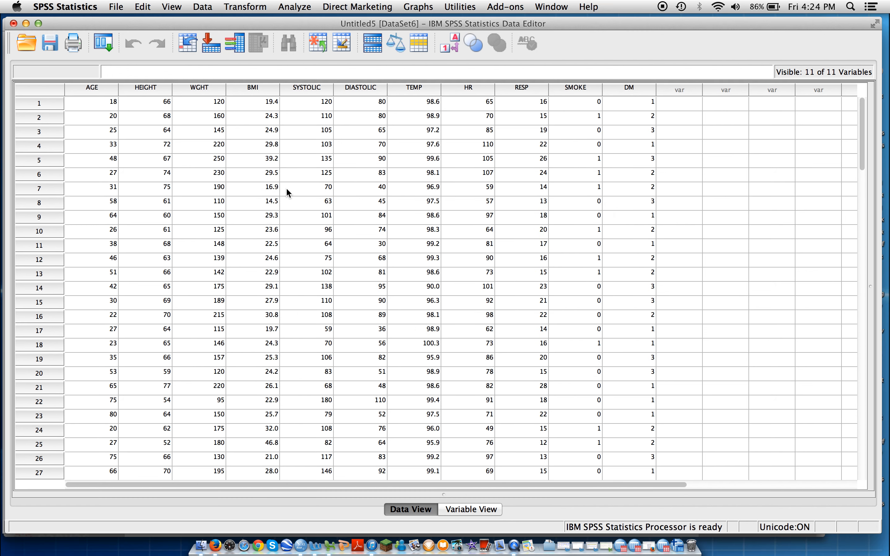
Set up an Explore analysis with all the variables from AGE through DM in the dependent list
{"action": "left_click", "coordinate": [294, 7]}
{"action": "mouse_move", "coordinate": [301, 35]}
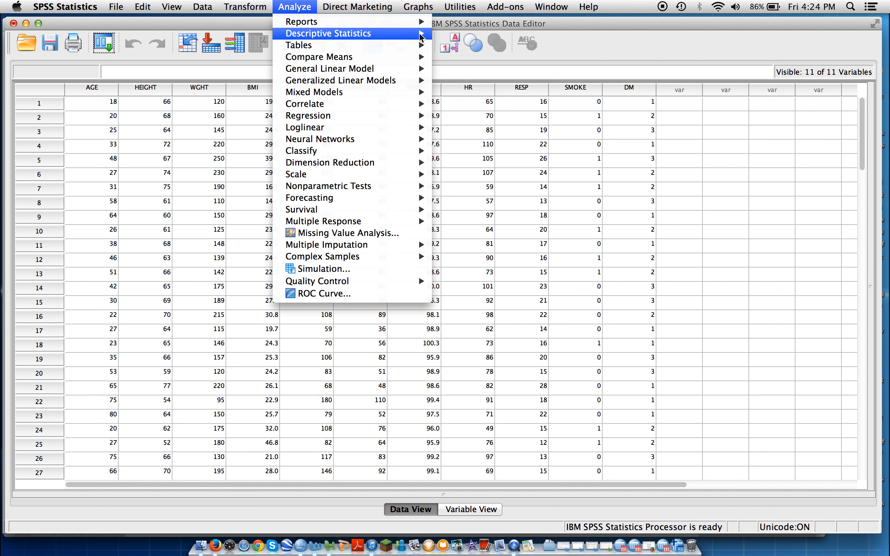
{"action": "left_click", "coordinate": [477, 58]}
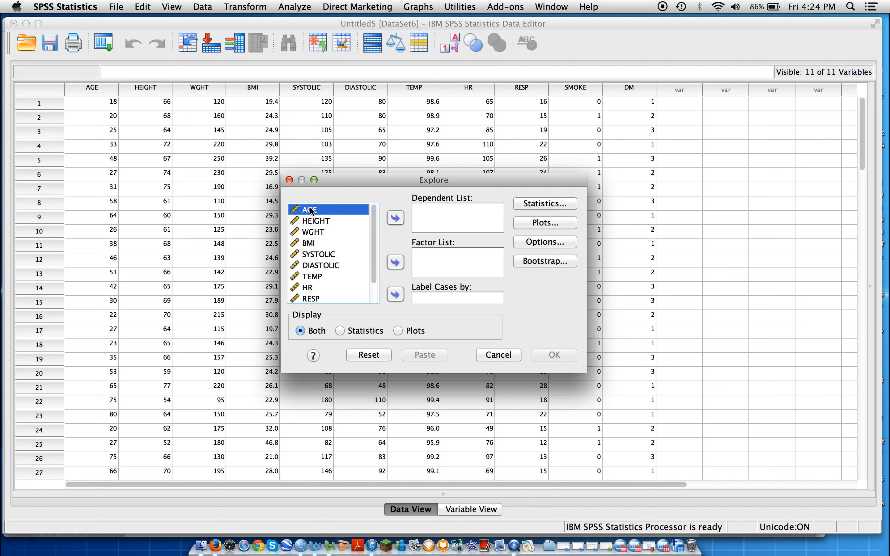
{"action": "left_click", "coordinate": [396, 218]}
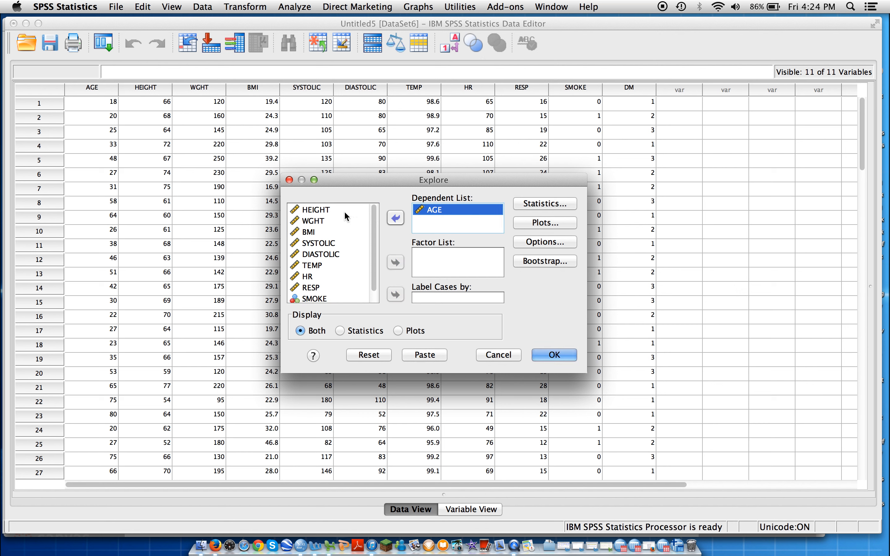
{"action": "left_click", "coordinate": [329, 211]}
{"action": "left_click", "coordinate": [395, 219]}
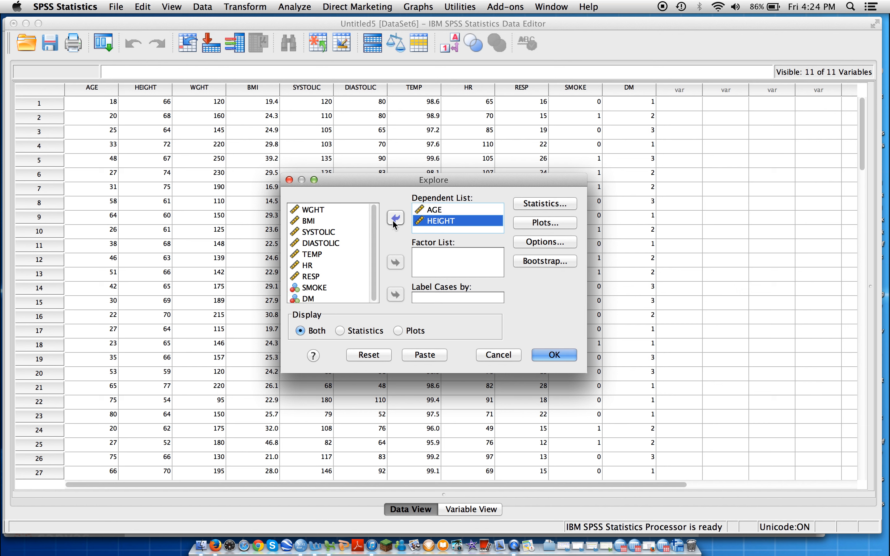
{"action": "left_click", "coordinate": [315, 211]}
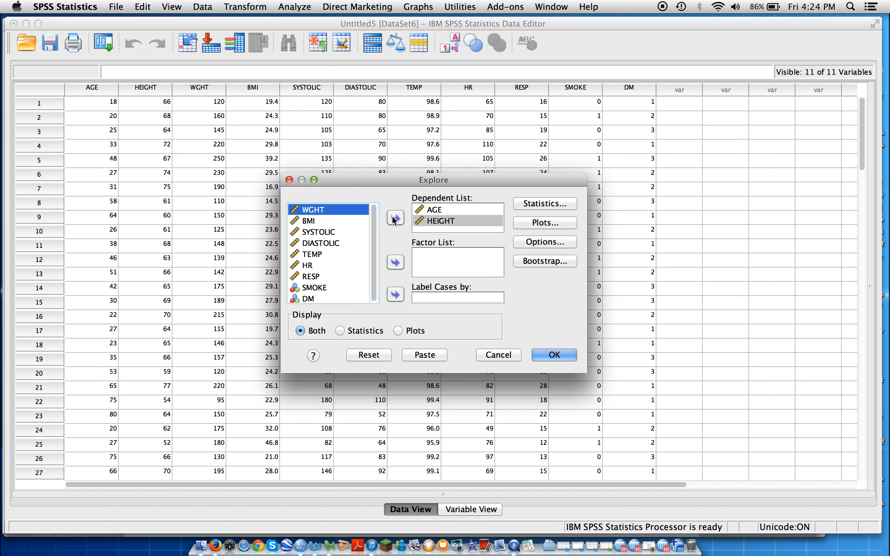
{"action": "left_click", "coordinate": [393, 220]}
{"action": "left_click", "coordinate": [313, 212]}
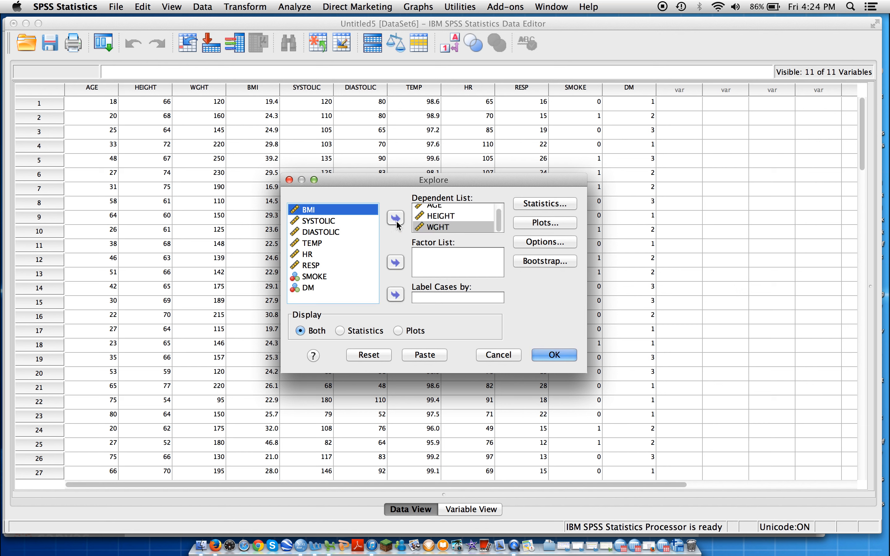
{"action": "left_click", "coordinate": [396, 219]}
{"action": "left_click", "coordinate": [327, 211]}
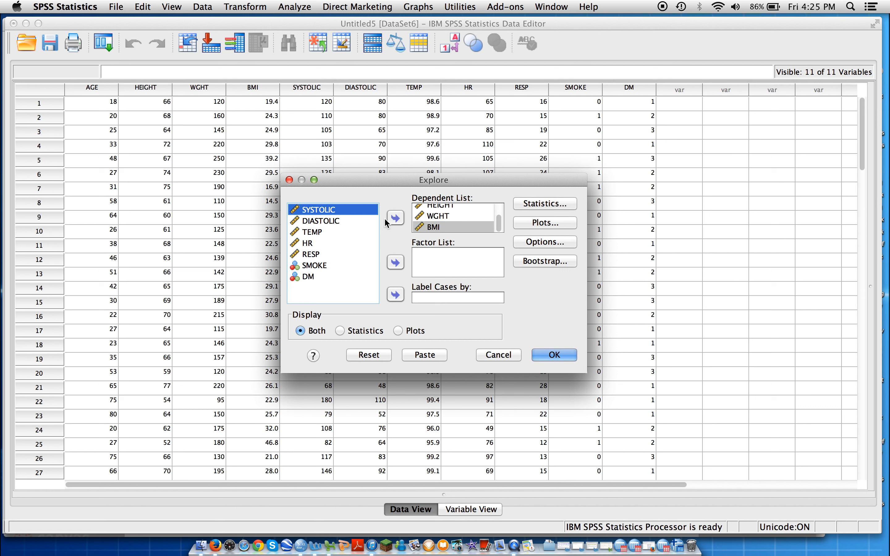
{"action": "left_click", "coordinate": [396, 218]}
{"action": "left_click", "coordinate": [333, 211]}
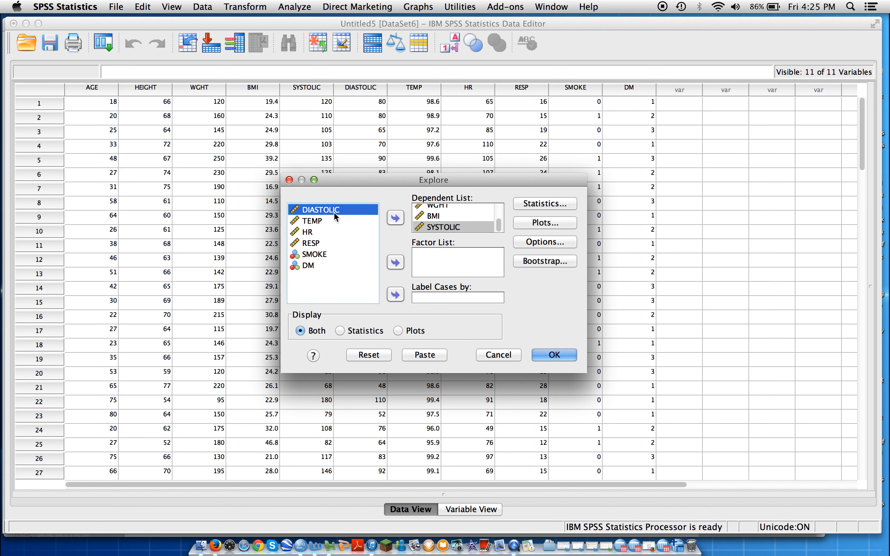
{"action": "left_click", "coordinate": [396, 219]}
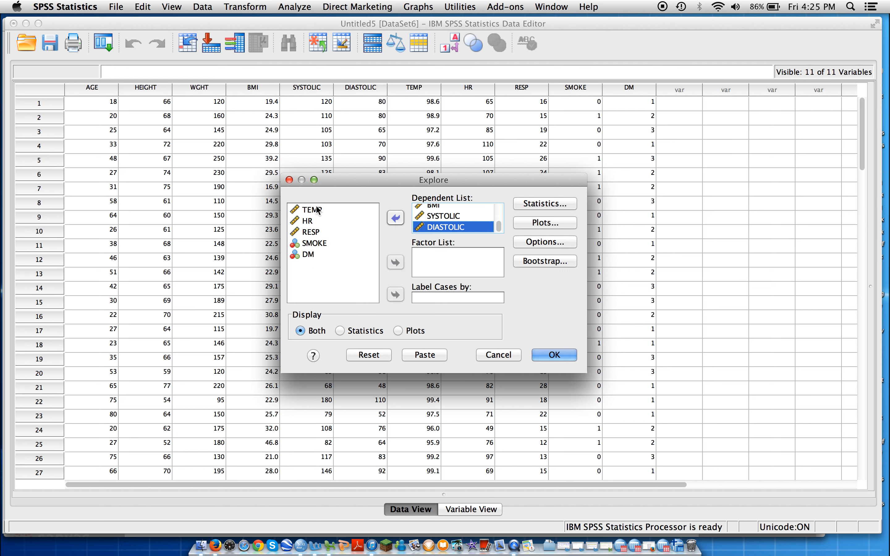
{"action": "left_click", "coordinate": [313, 210]}
{"action": "left_click", "coordinate": [396, 219]}
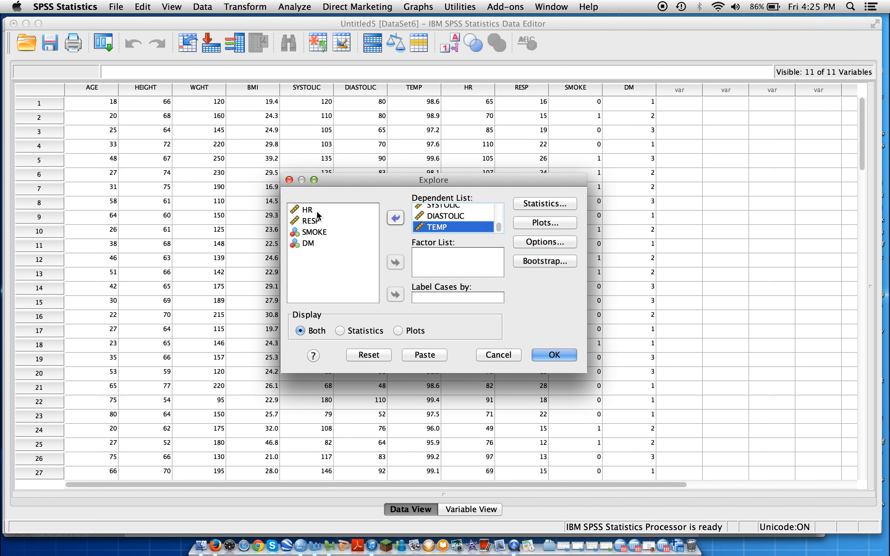
{"action": "left_click", "coordinate": [317, 211]}
{"action": "left_click", "coordinate": [396, 219]}
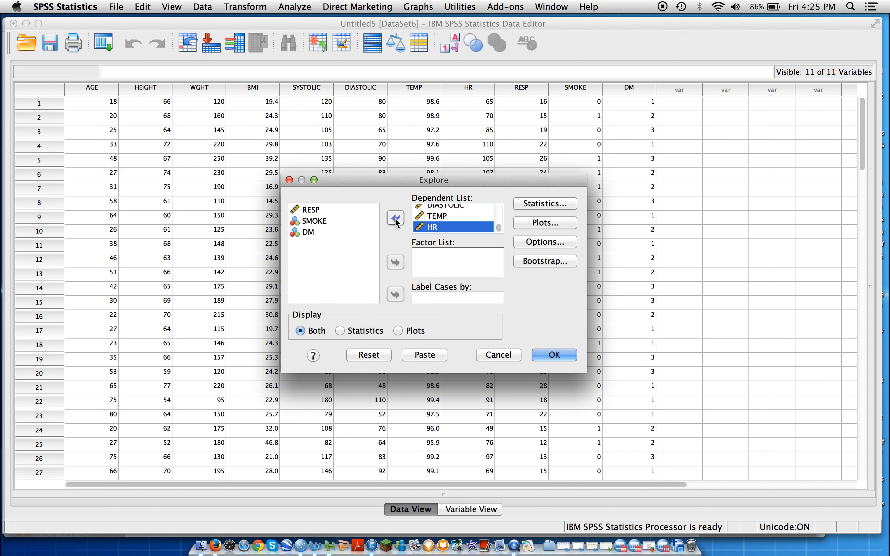
{"action": "left_click", "coordinate": [308, 211]}
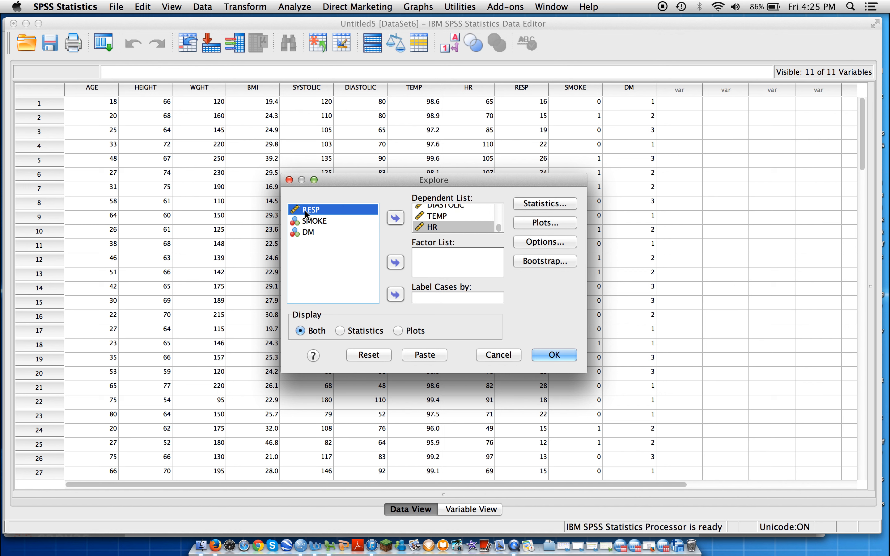
{"action": "left_click", "coordinate": [396, 219]}
{"action": "left_click", "coordinate": [324, 212]}
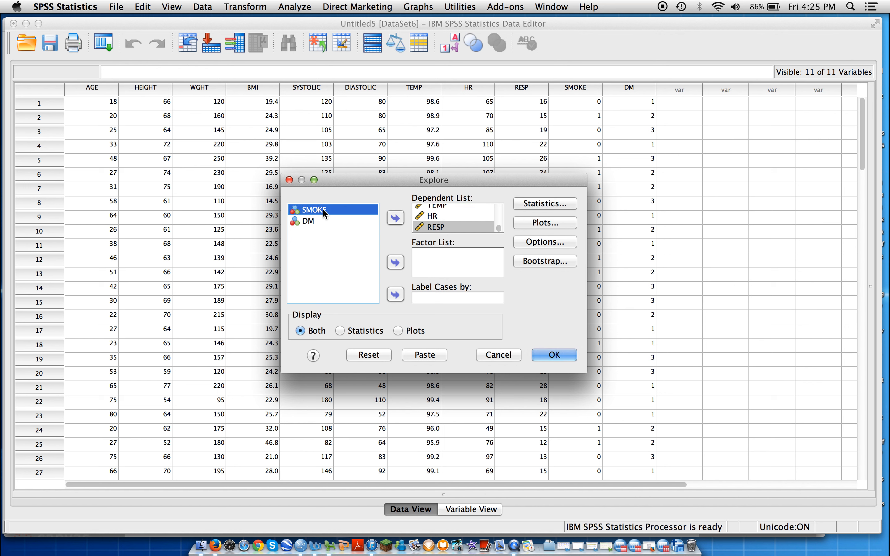
{"action": "left_click", "coordinate": [396, 220]}
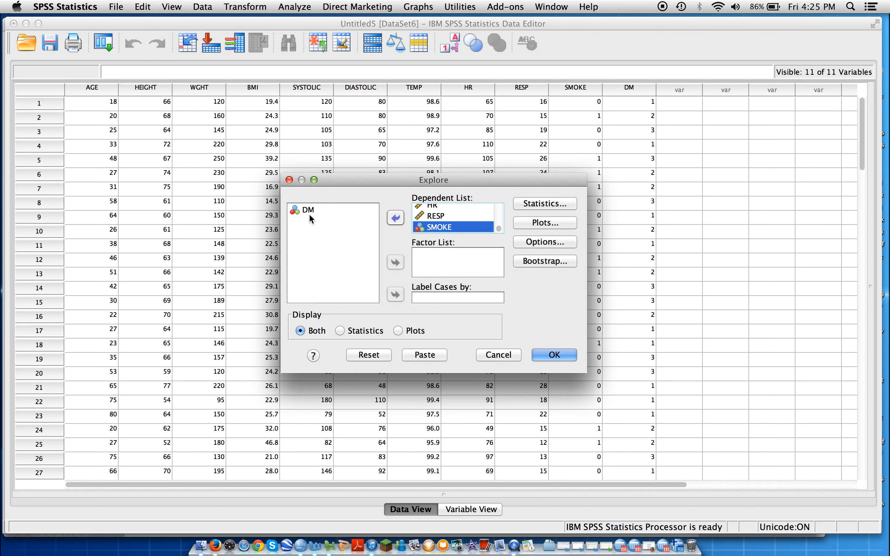
{"action": "left_click", "coordinate": [310, 215]}
{"action": "left_click", "coordinate": [397, 220]}
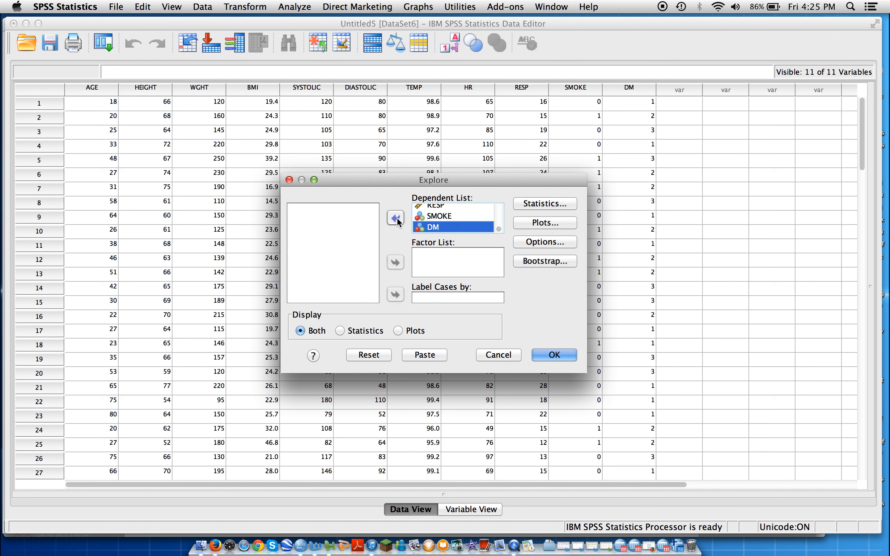
Keep descriptives with a 95% confidence interval for the mean, leave the plot and missing-value settings at their defaults, and run the Explore analysis
{"action": "left_click", "coordinate": [545, 204]}
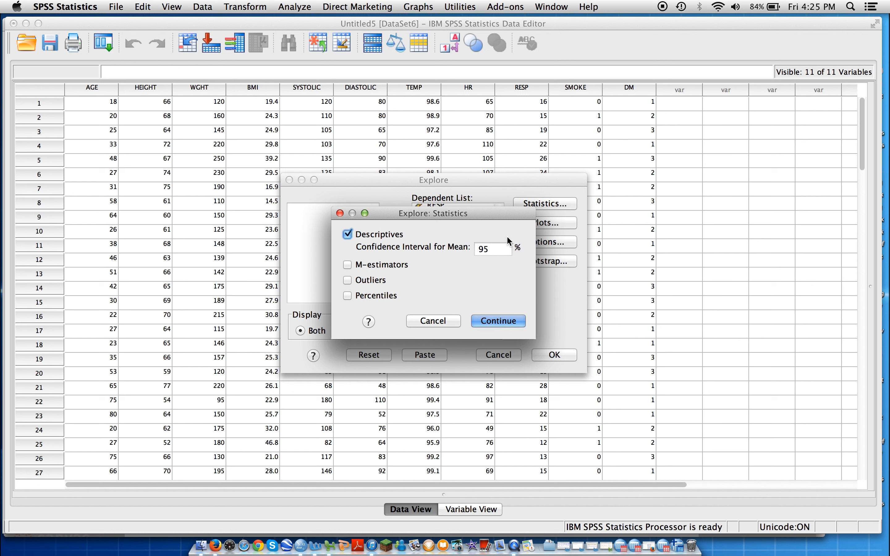
{"action": "left_click", "coordinate": [506, 321]}
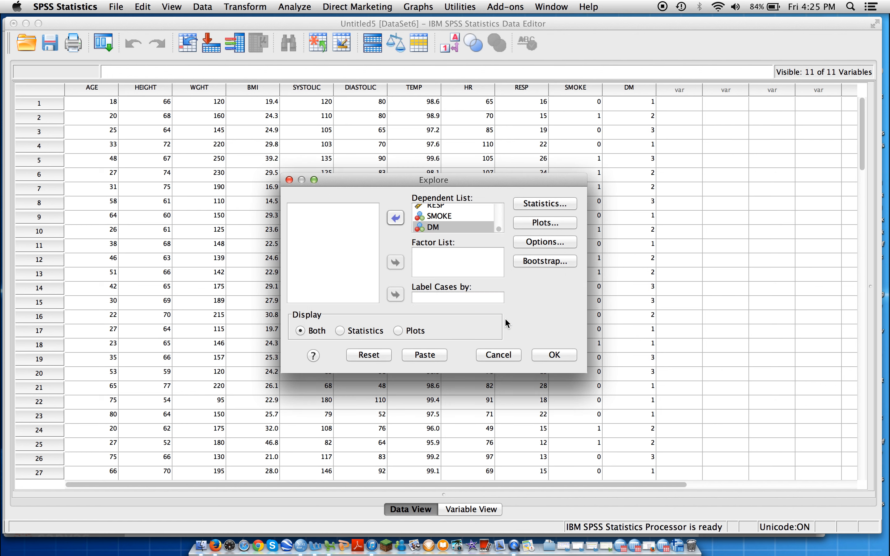
{"action": "left_click", "coordinate": [552, 224]}
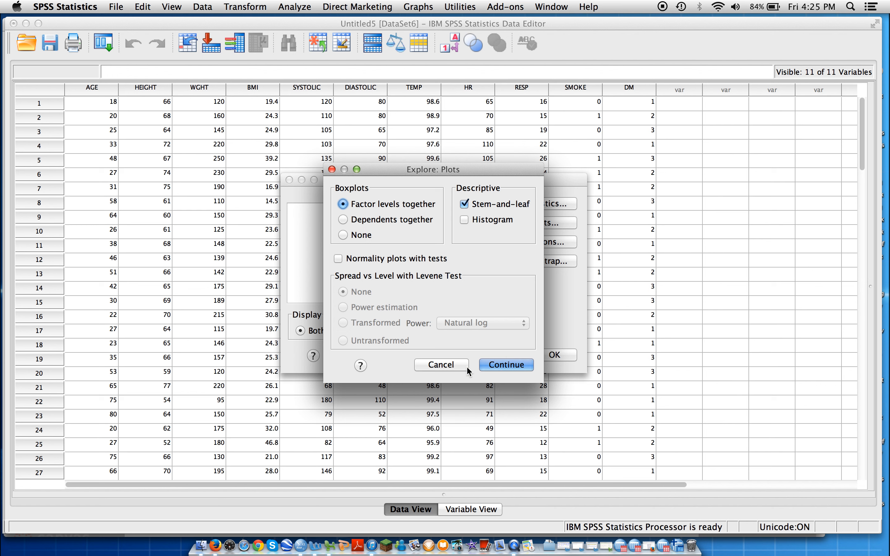
{"action": "left_click", "coordinate": [455, 369]}
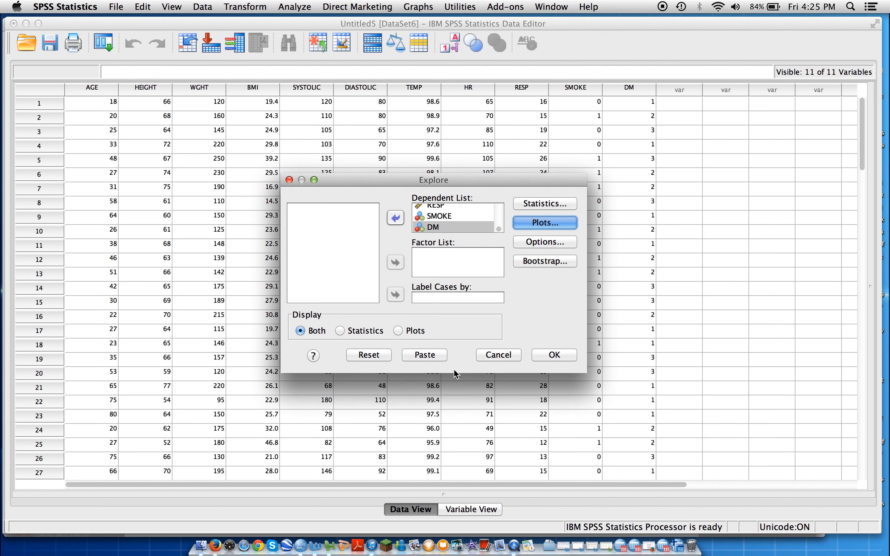
{"action": "left_click", "coordinate": [545, 243]}
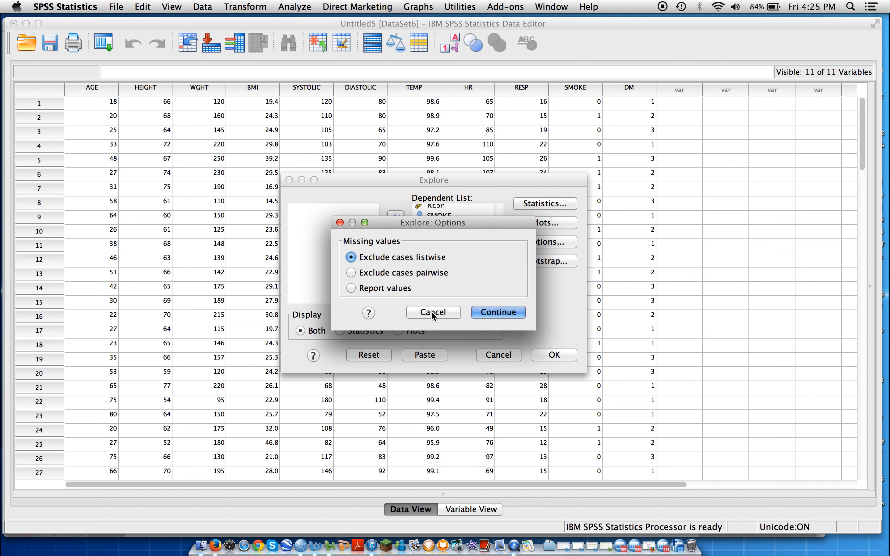
{"action": "left_click", "coordinate": [433, 312]}
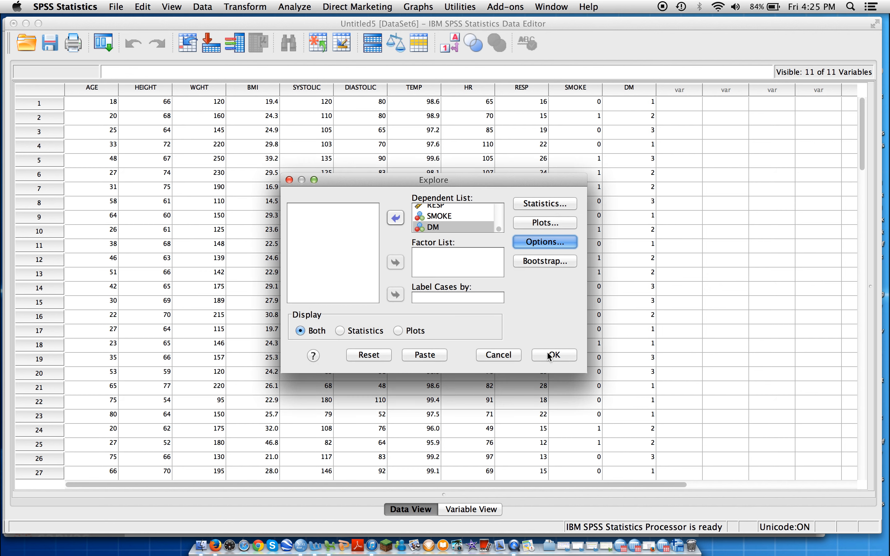
{"action": "left_click", "coordinate": [552, 355]}
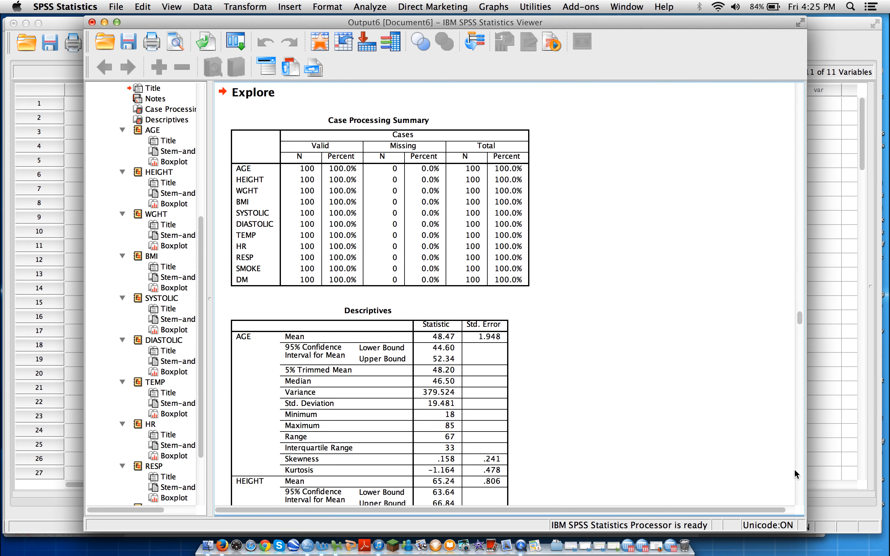
Compare the Frequencies Statistics table with the Explore Descriptives table in the output
{"action": "left_click_drag", "start_coordinate": [801, 320], "coordinate": [795, 78]}
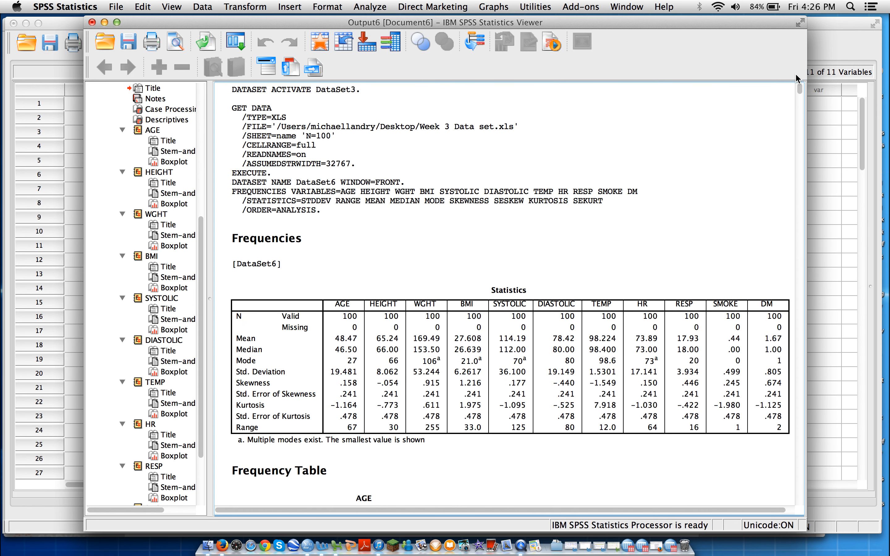
{"action": "left_click", "coordinate": [755, 94]}
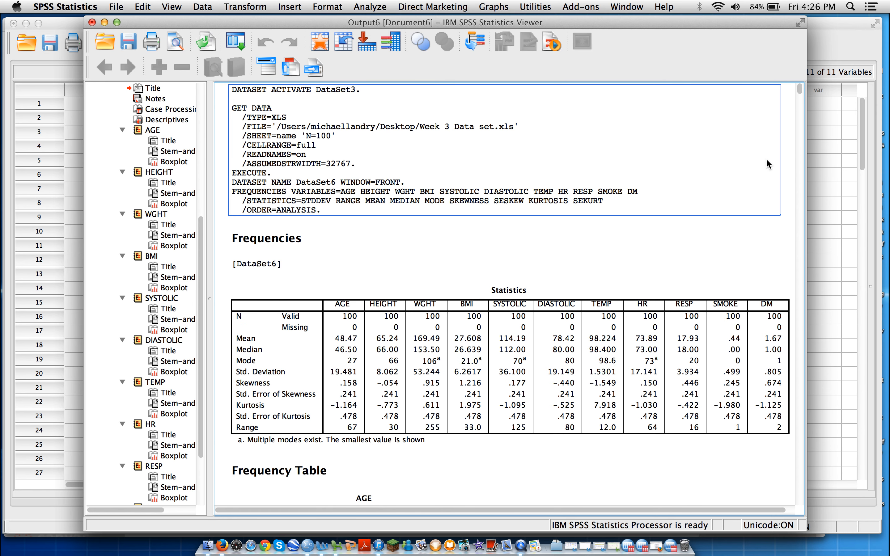
{"action": "left_click", "coordinate": [678, 324]}
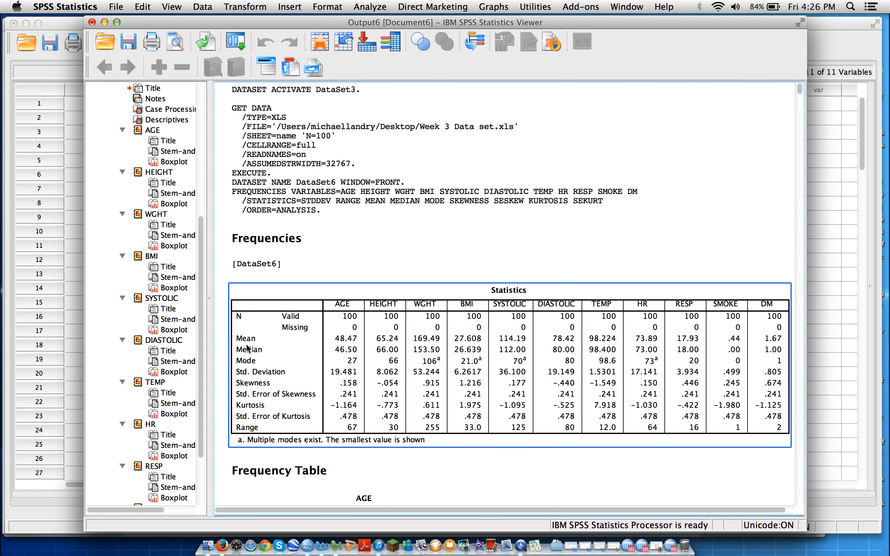
{"action": "left_click", "coordinate": [336, 203]}
{"action": "left_click", "coordinate": [271, 333]}
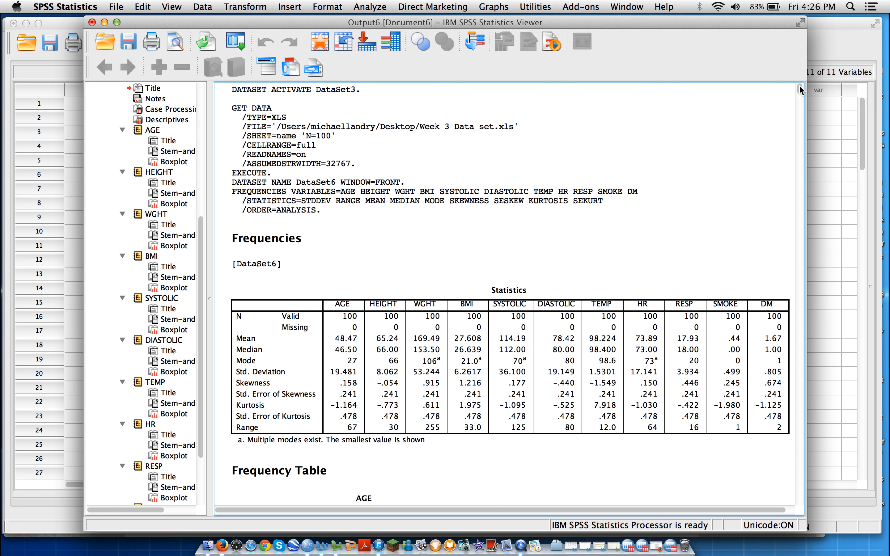
{"action": "left_click_drag", "start_coordinate": [799, 89], "coordinate": [796, 280]}
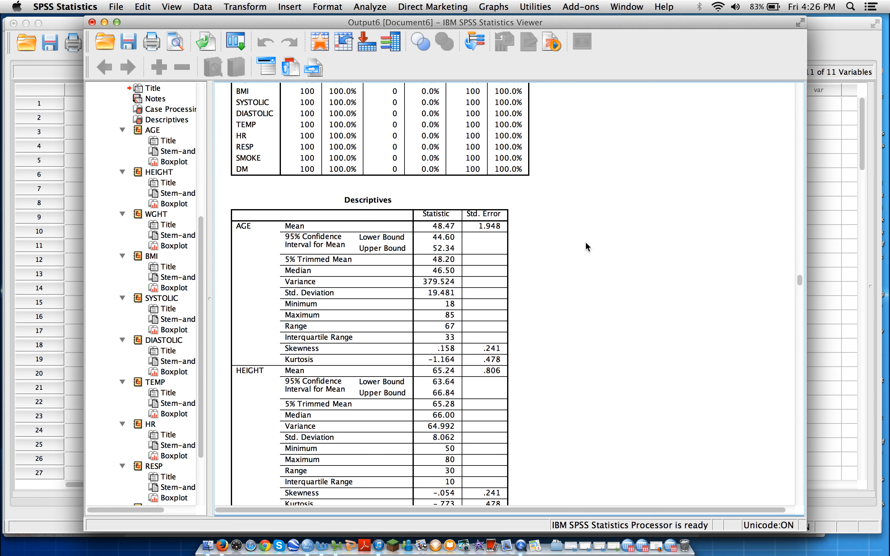
{"action": "left_click", "coordinate": [393, 217]}
{"action": "left_click_drag", "start_coordinate": [798, 275], "coordinate": [801, 40]}
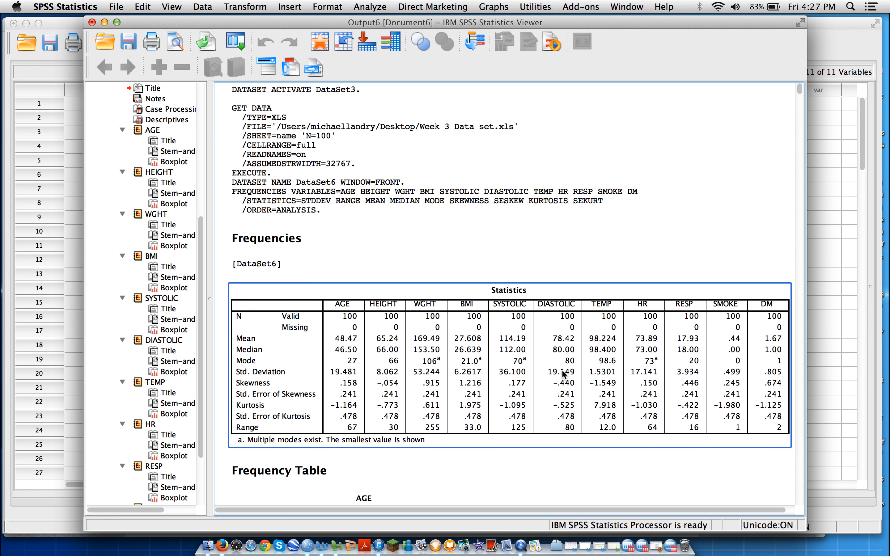
{"action": "left_click", "coordinate": [521, 545]}
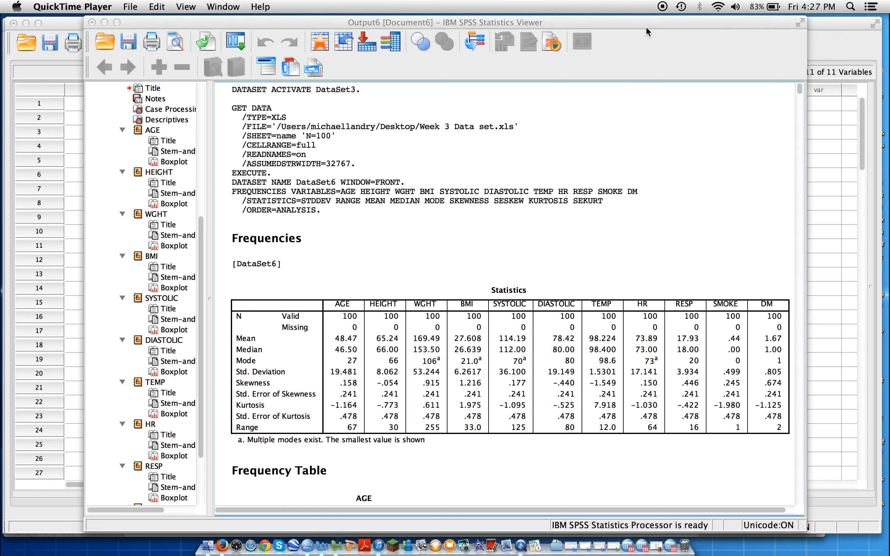